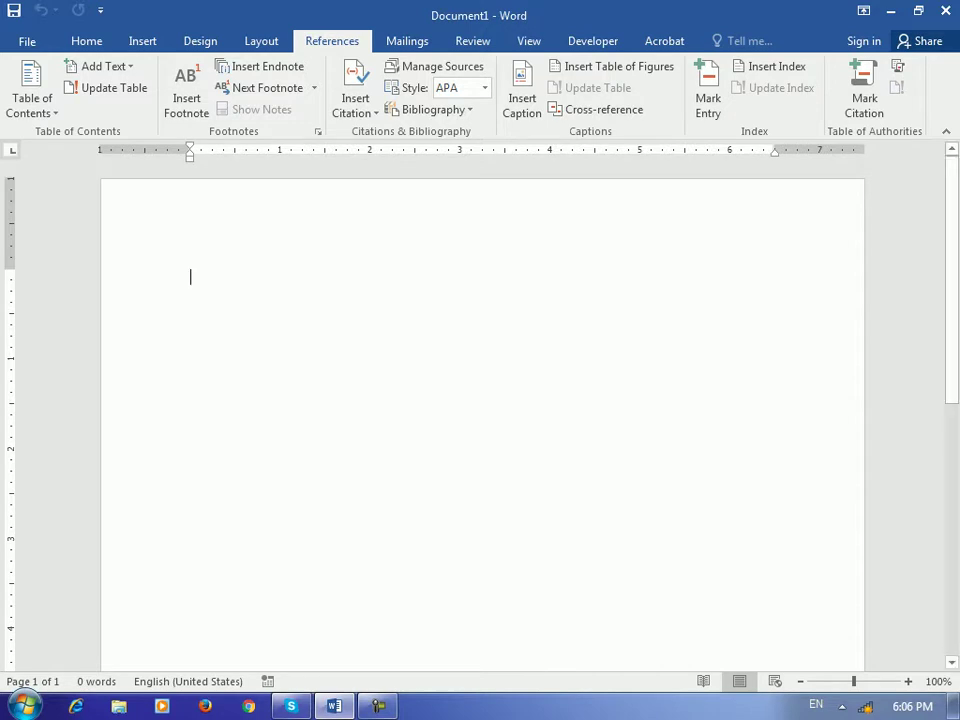
# Expand the 'bary' AutoText into the line 'Barya institute of Information technology'
pyautogui.write('b')
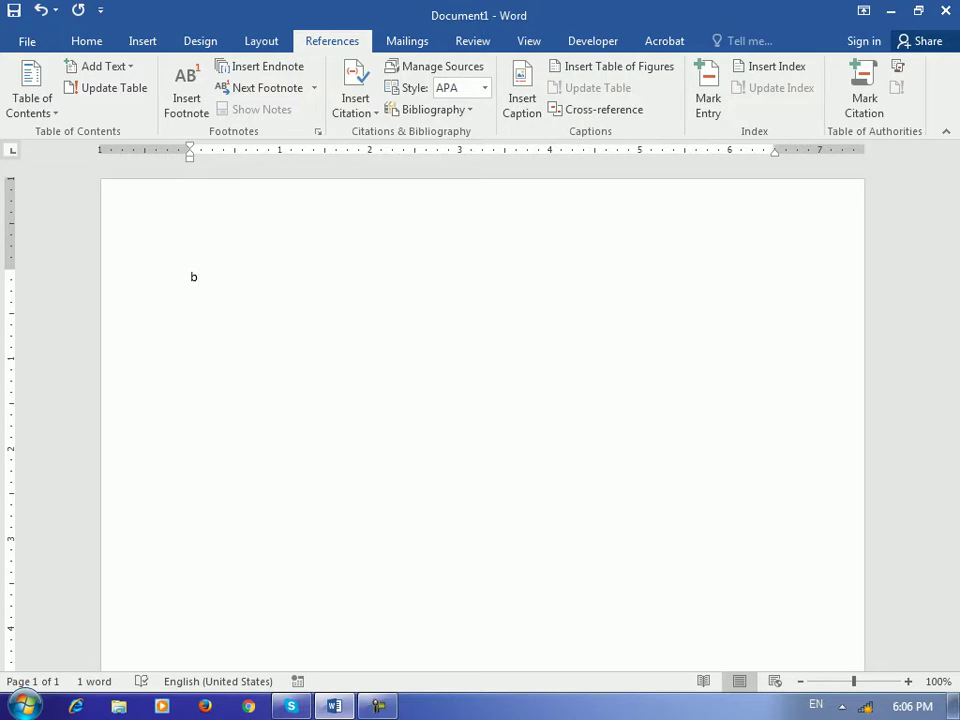
pyautogui.write('ary')
pyautogui.press('Return')
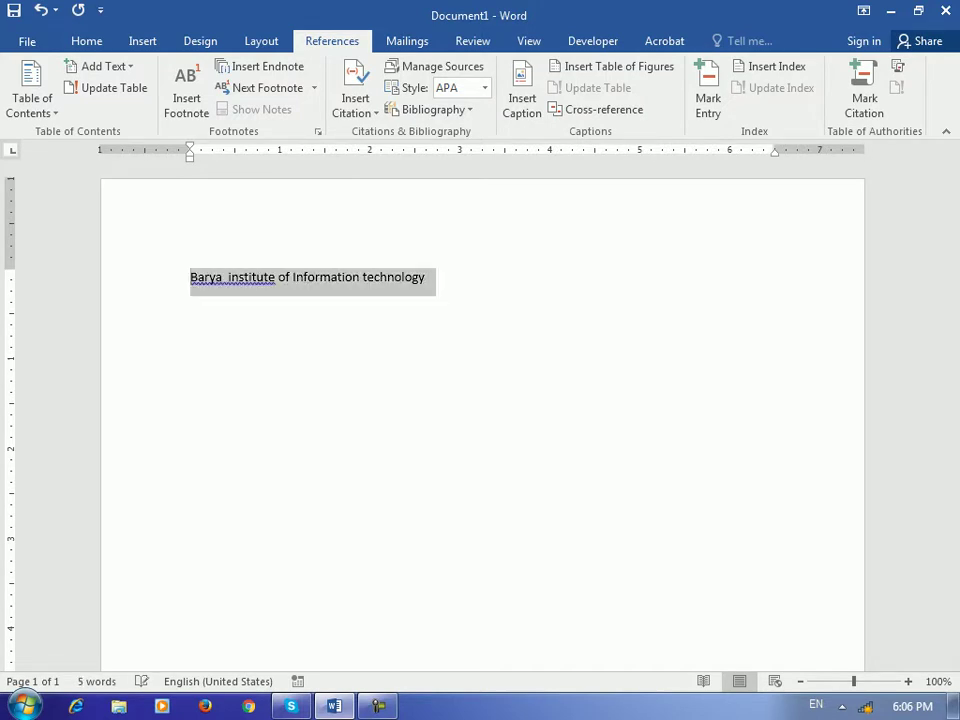
pyautogui.press('End')
pyautogui.press('Return')
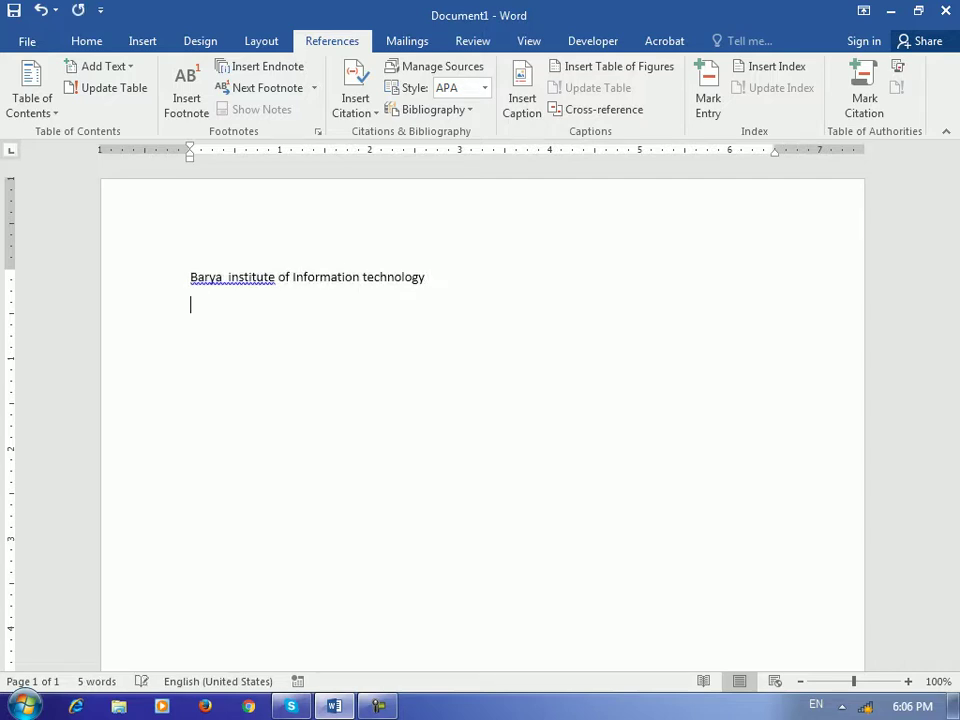
# Paste the institute line repeatedly, with page breaks, to fill three pages
pyautogui.write('Barya  institute of Information technology')
pyautogui.press('Return')
pyautogui.press('Return')
pyautogui.press('Return')
pyautogui.write('Barya  institute of Information technology')
pyautogui.hotkey('ctrl', 'v')
pyautogui.hotkey('ctrl', 'v')
pyautogui.hotkey('ctrl', 'v')
pyautogui.hotkey('ctrl', 'v')
pyautogui.press('Return')
pyautogui.press('Return')
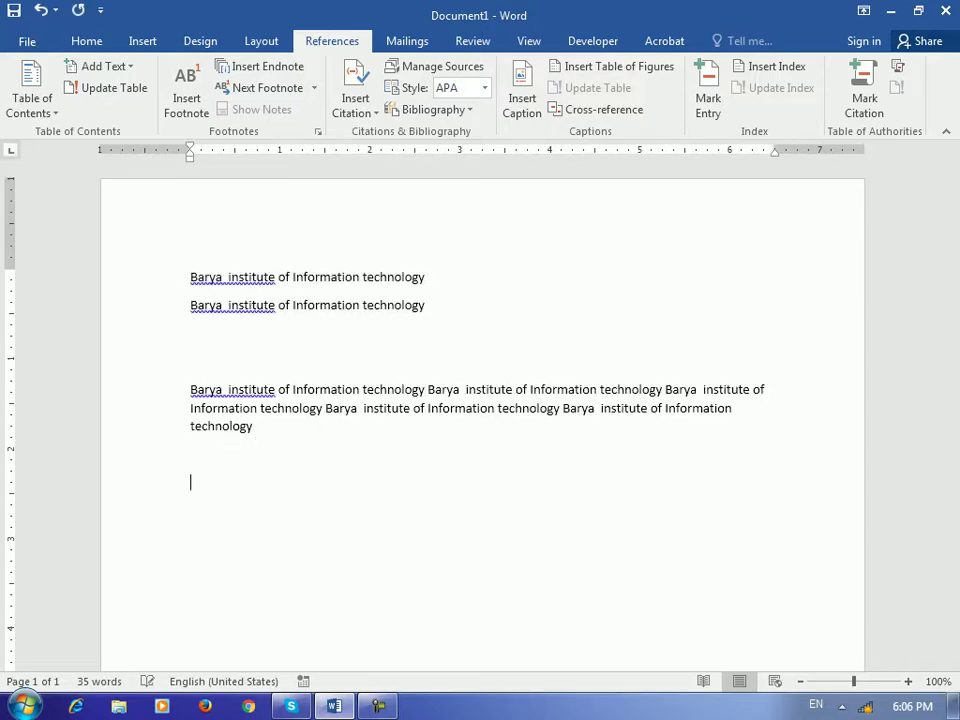
pyautogui.write('Barya  institute of Information technology')
pyautogui.hotkey('ctrl', 'v')
pyautogui.hotkey('ctrl', 'v')
pyautogui.hotkey('ctrl', 'v')
pyautogui.hotkey('ctrl', 'v')
pyautogui.press('Return')
pyautogui.hotkey('ctrl', 'Return')
pyautogui.hotkey('ctrl', 'v')
pyautogui.hotkey('ctrl', 'v')
pyautogui.hotkey('ctrl', 'v')
pyautogui.hotkey('ctrl', 'v')
pyautogui.hotkey('ctrl', 'v')
pyautogui.hotkey('ctrl', 'v')
pyautogui.hotkey('ctrl', 'v')
pyautogui.hotkey('ctrl', 'v')
pyautogui.hotkey('ctrl', 'v')
pyautogui.hotkey('ctrl', 'v')
pyautogui.hotkey('ctrl', 'Return')
pyautogui.hotkey('ctrl', 'v')
pyautogui.hotkey('ctrl', 'v')
pyautogui.hotkey('ctrl', 'v')
pyautogui.hotkey('ctrl', 'v')
pyautogui.hotkey('ctrl', 'v')
pyautogui.hotkey('ctrl', 'v')
pyautogui.hotkey('ctrl', 'v')
pyautogui.hotkey('ctrl', 'v')
pyautogui.hotkey('ctrl', 'v')
pyautogui.hotkey('ctrl', 'v')
pyautogui.hotkey('ctrl', 'v')
pyautogui.hotkey('ctrl', 'v')
pyautogui.hotkey('ctrl', 'v')
pyautogui.hotkey('ctrl', 'v')
pyautogui.hotkey('ctrl', 'v')
pyautogui.hotkey('ctrl', 'v')
pyautogui.hotkey('ctrl', 'v')
pyautogui.hotkey('ctrl', 'v')
pyautogui.hotkey('ctrl', 'v')
pyautogui.scroll(20, 480, 400)
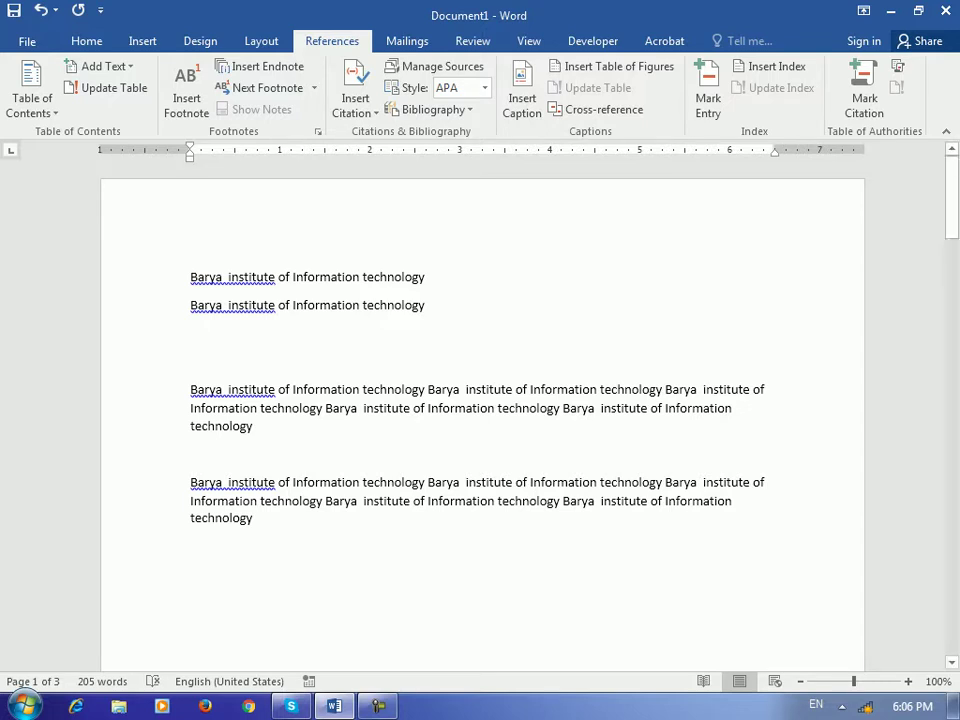
# Mark 'Information' in the first line as an XE index entry
pyautogui.moveTo(278, 277); pyautogui.dragTo(360, 277)
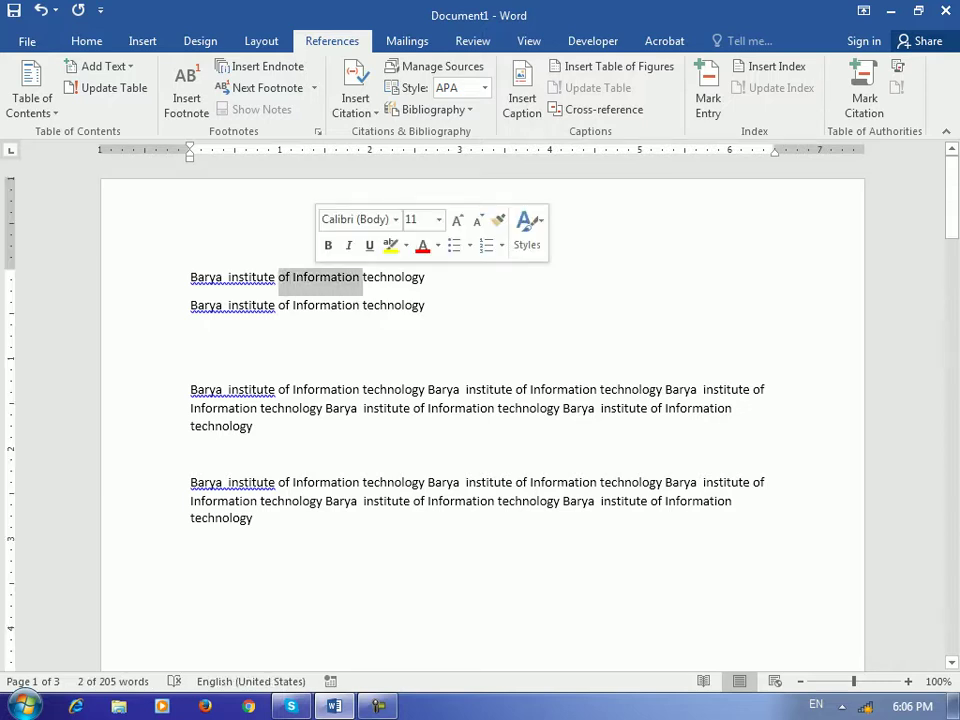
pyautogui.click(357, 277)
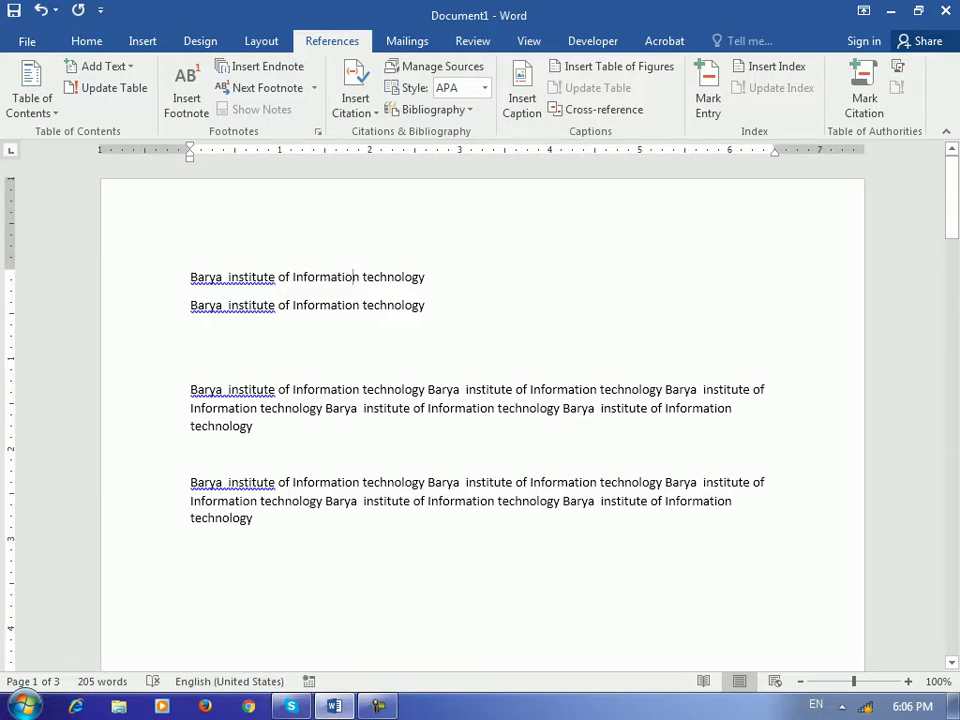
pyautogui.hotkey('ctrl', 'v')
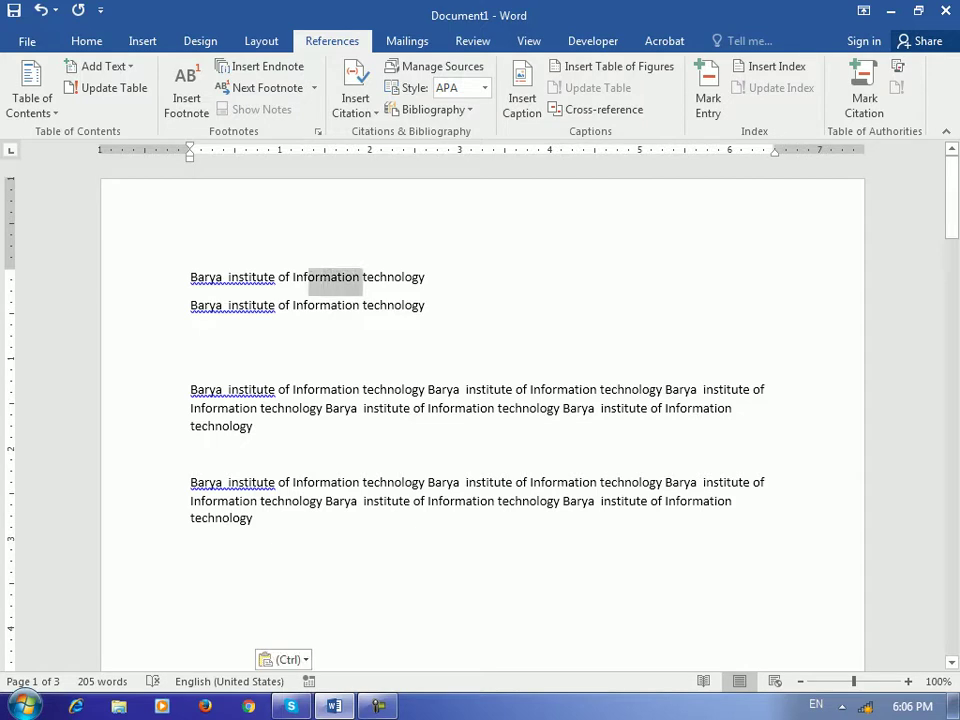
pyautogui.doubleClick(325, 277)
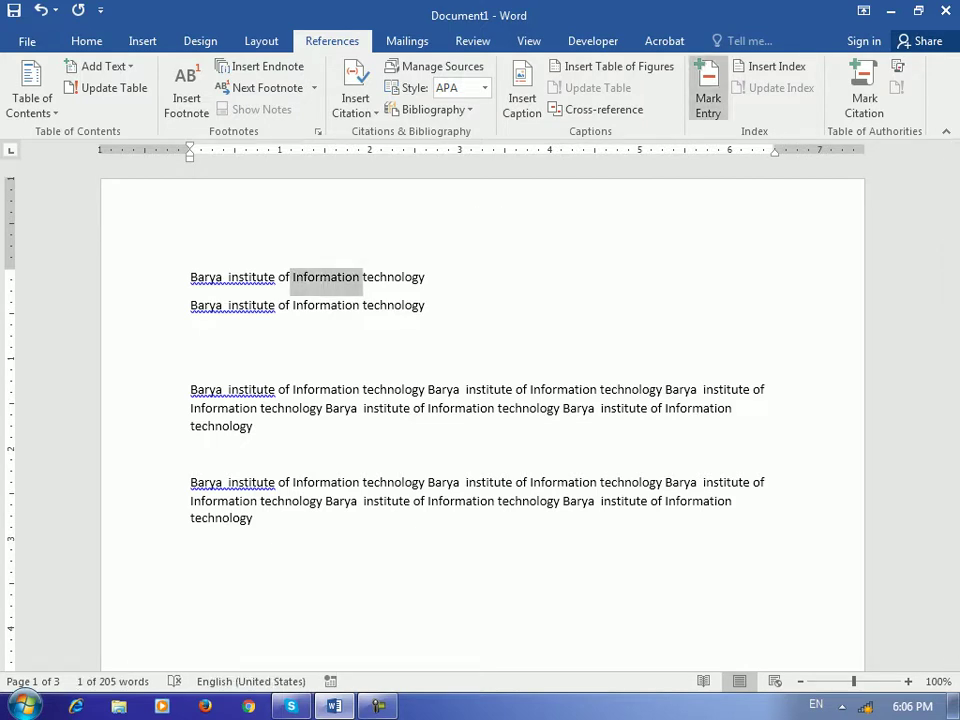
pyautogui.click(708, 100)
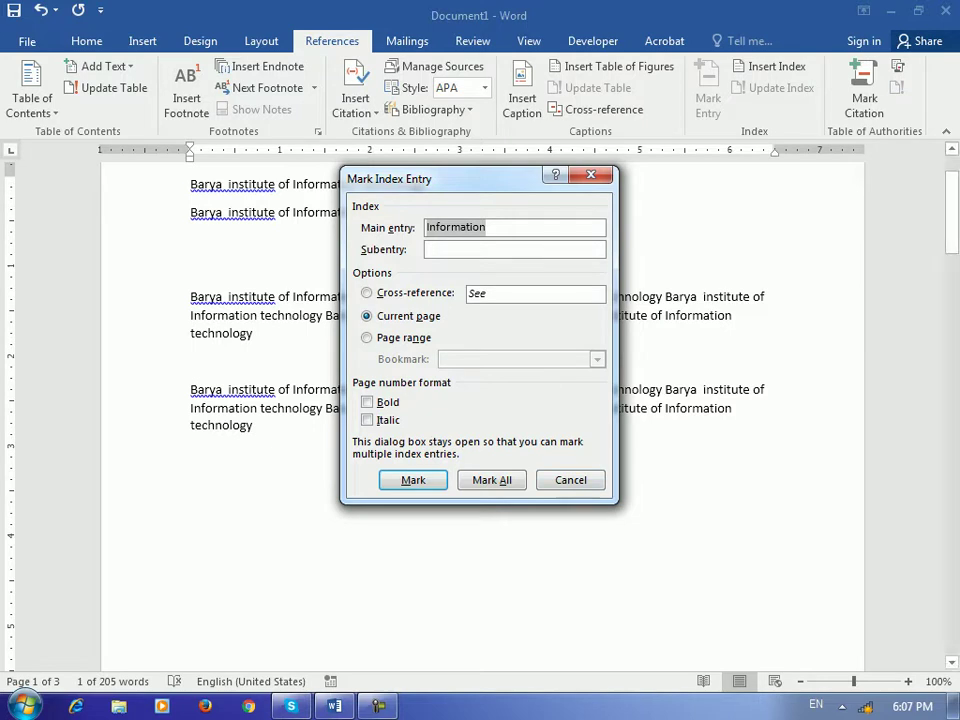
pyautogui.press('Return')
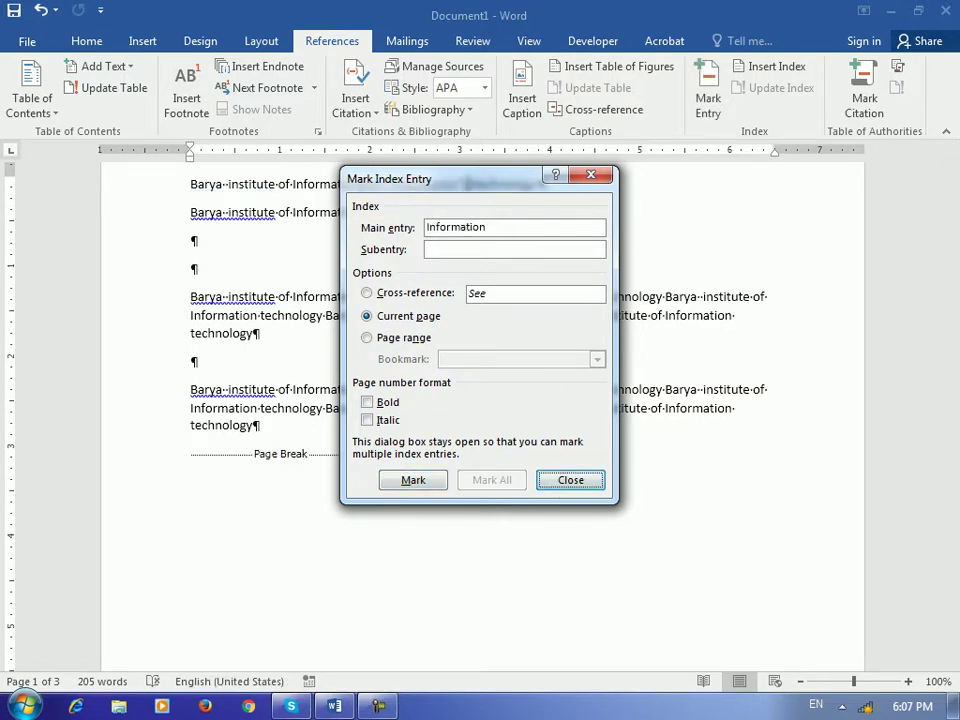
pyautogui.press('Escape')
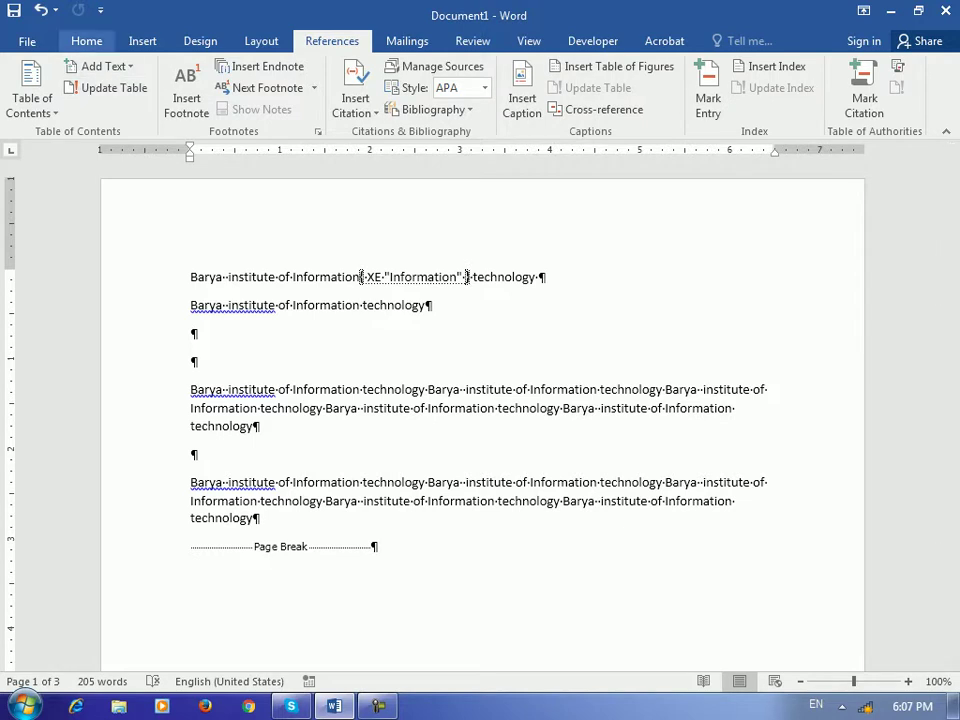
# Toggle the display of formatting marks and field codes with Show/Hide ¶
pyautogui.click(86, 41)
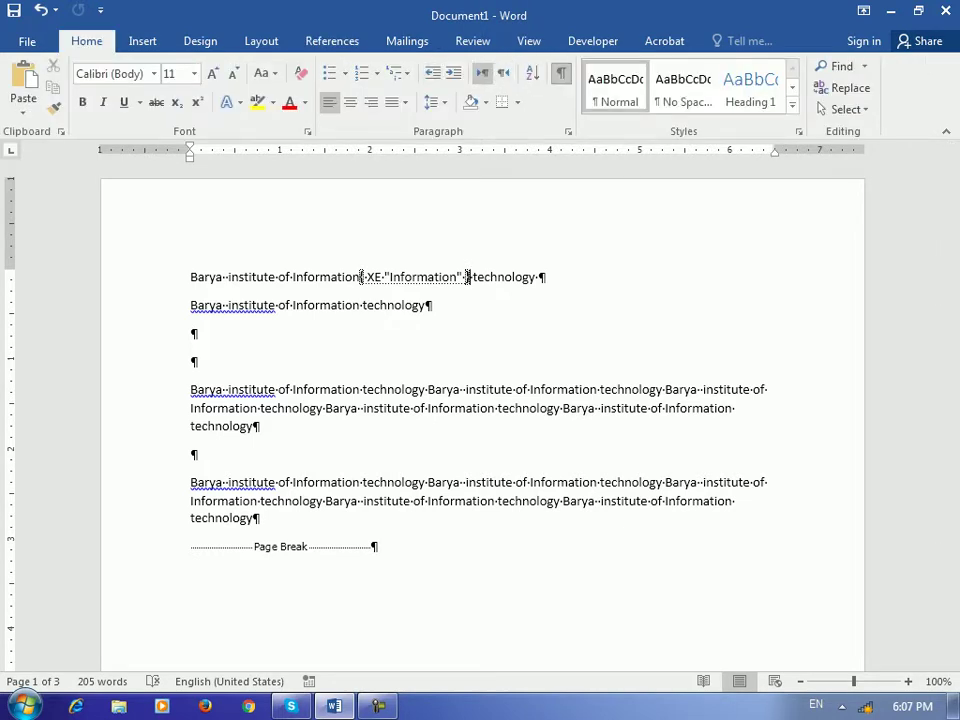
pyautogui.click(561, 73)
pyautogui.click(561, 73)
pyautogui.click(561, 73)
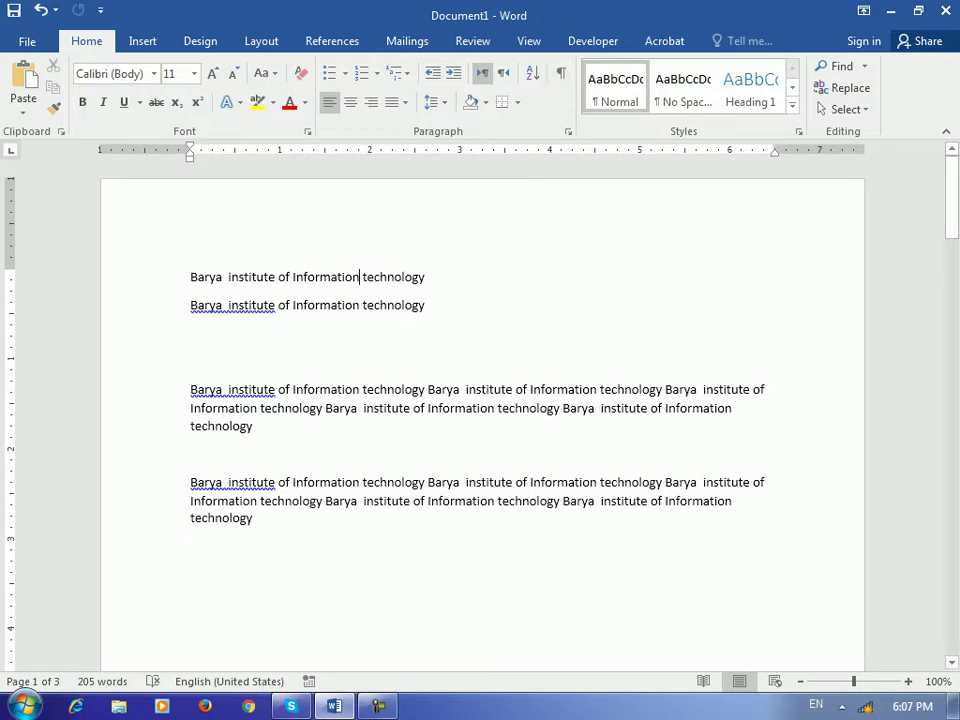
# Mark 'technology' at the start of page 2 as an XE index entry
pyautogui.scroll(-15, 480, 400)
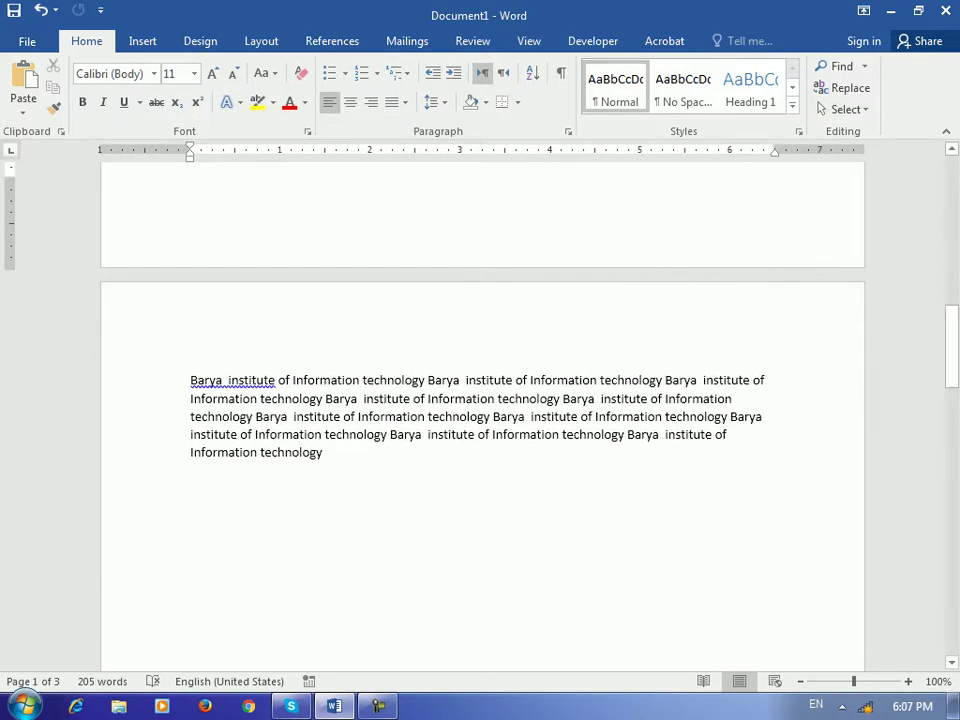
pyautogui.moveTo(363, 380); pyautogui.dragTo(425, 380)
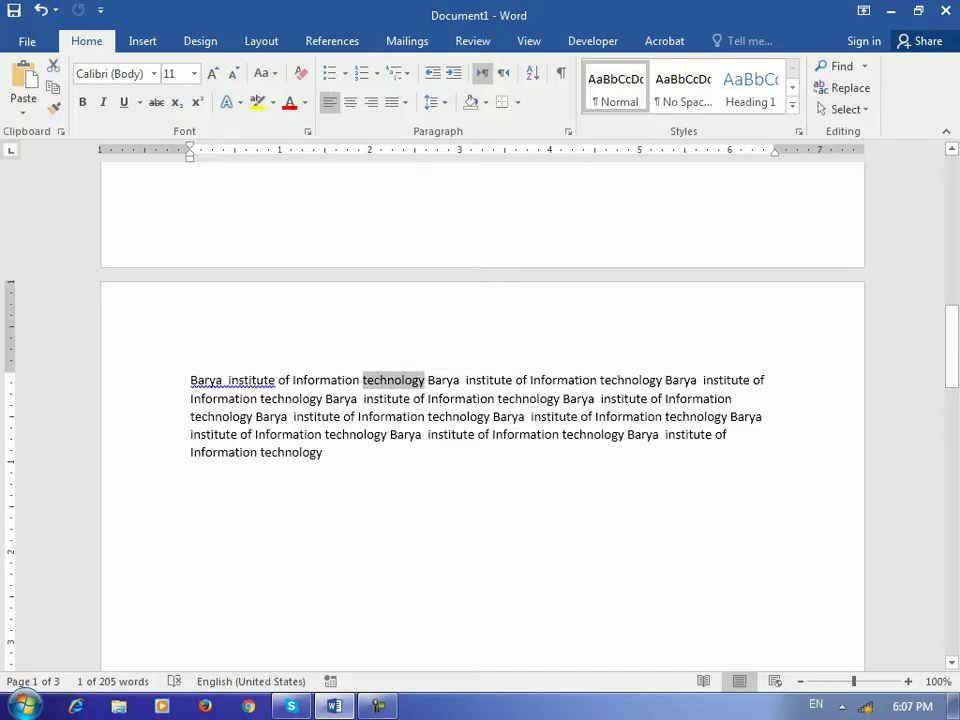
pyautogui.click(472, 41)
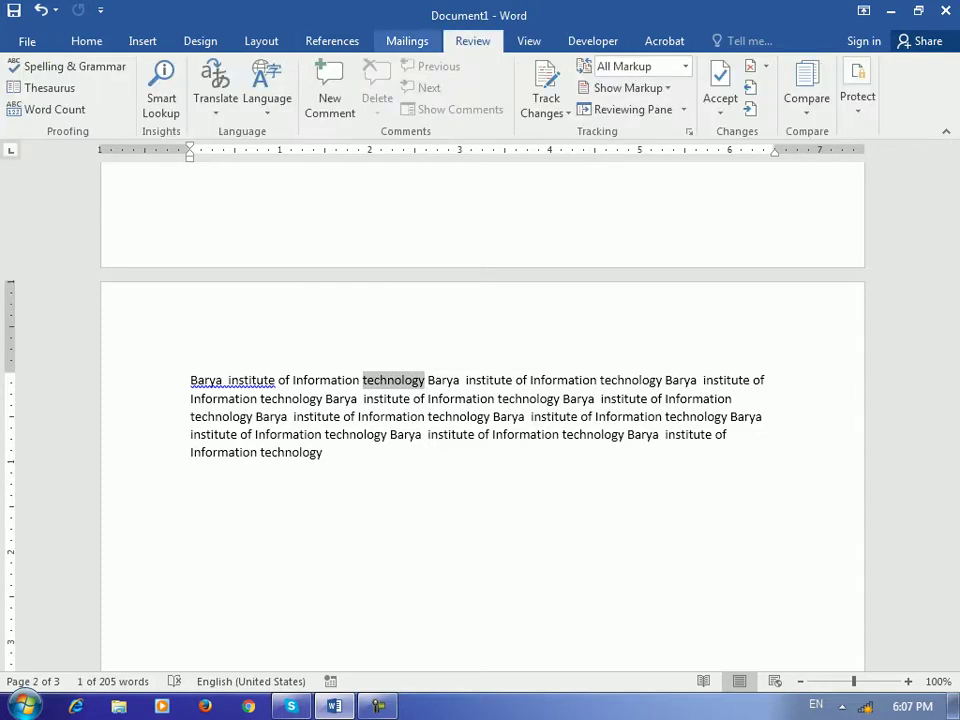
pyautogui.click(332, 41)
pyautogui.click(708, 90)
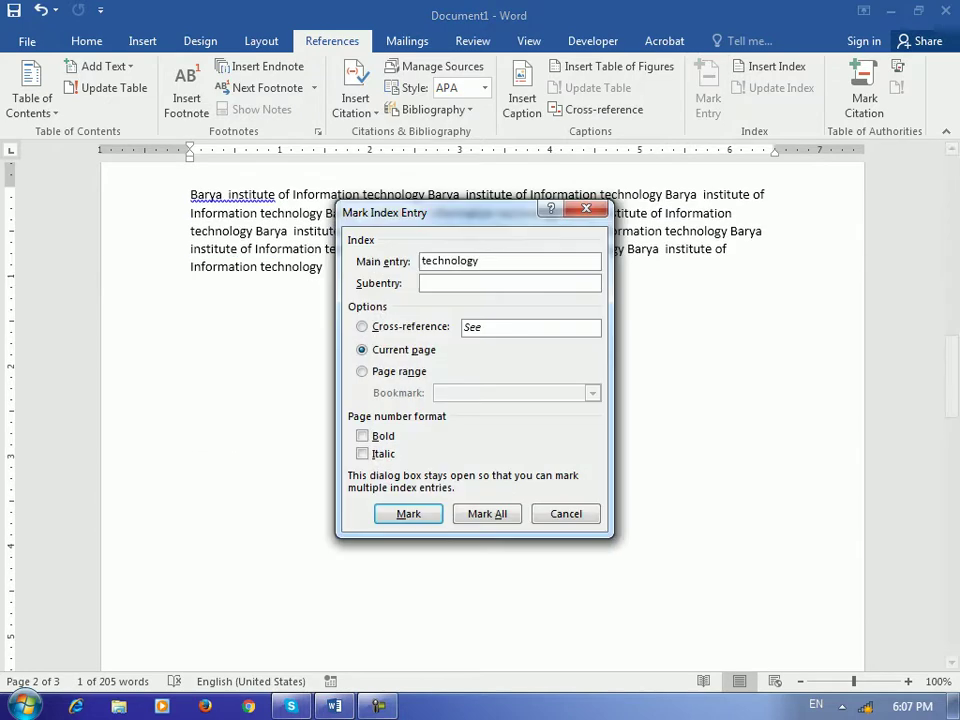
pyautogui.press('Return')
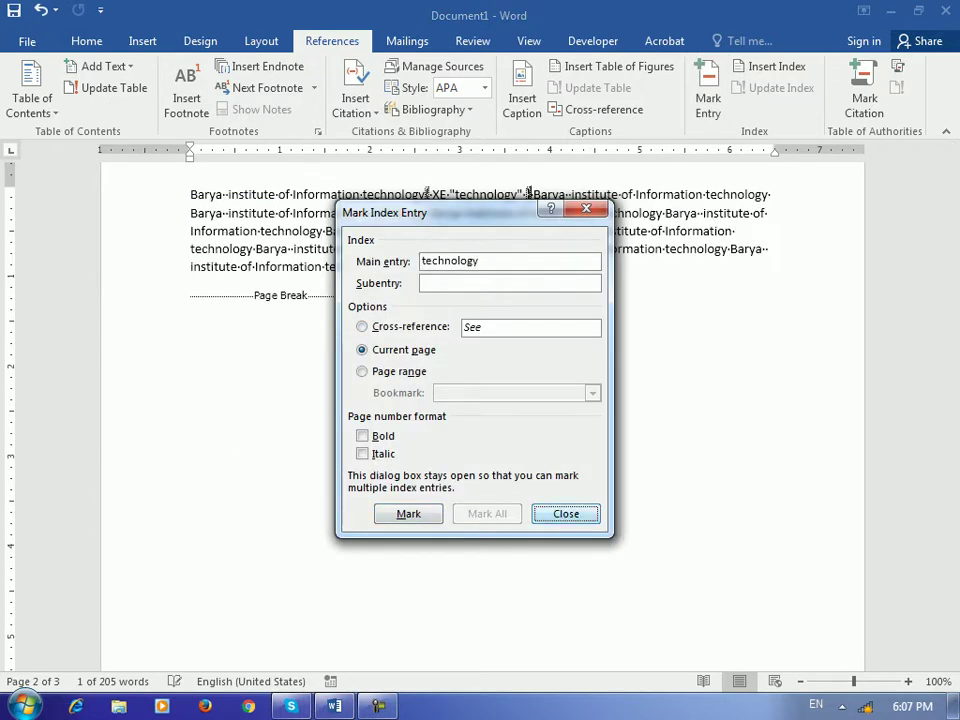
pyautogui.press('Escape')
pyautogui.scroll(-2, 482, 450)
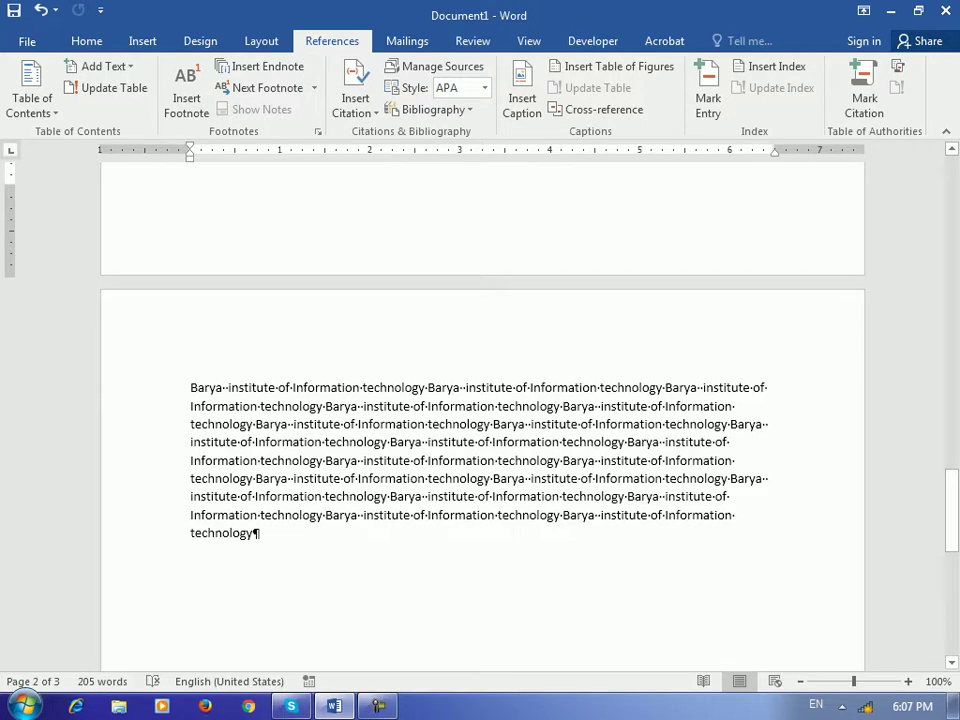
# Mark 'institute' on page 3 as an index entry using Alt+Shift+X
pyautogui.doubleClick(383, 406)
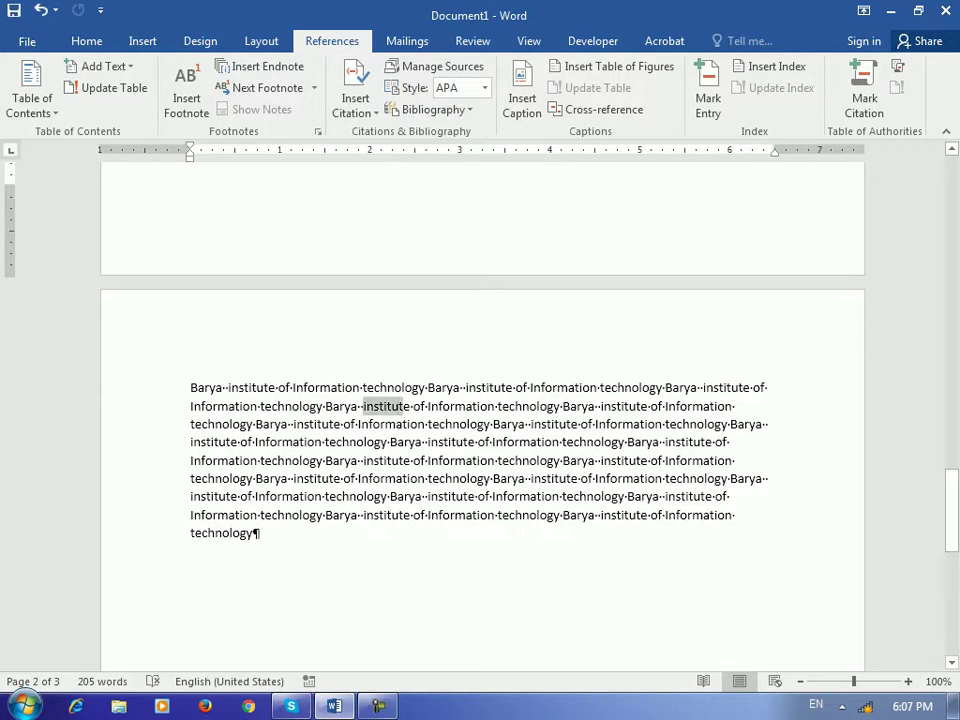
pyautogui.hotkey('alt', 'shift', 'x')
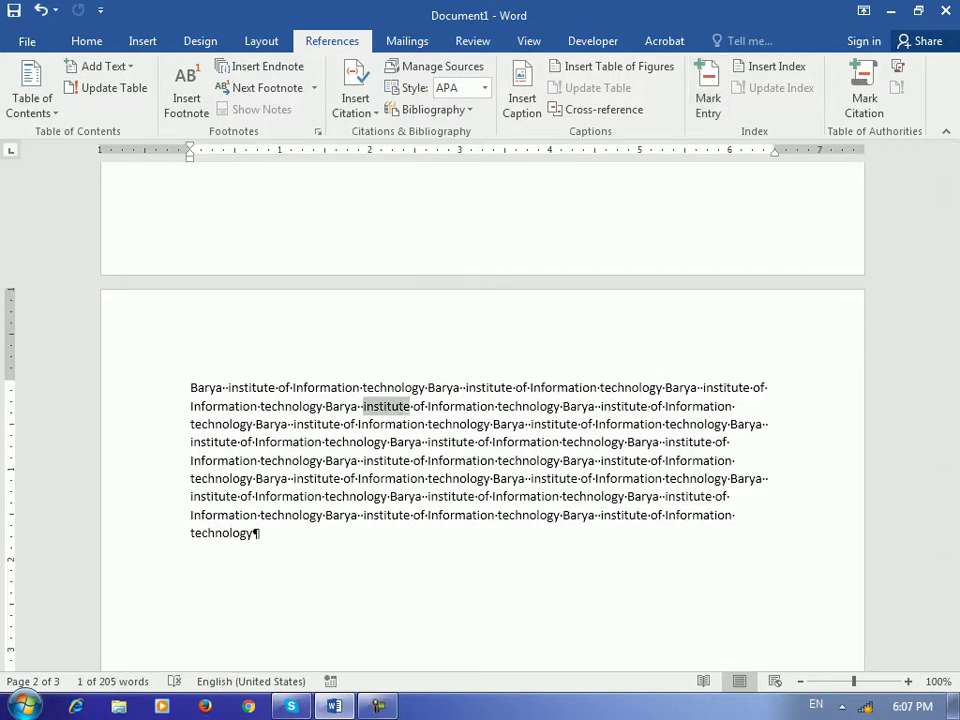
pyautogui.press('Return')
pyautogui.press('Escape')
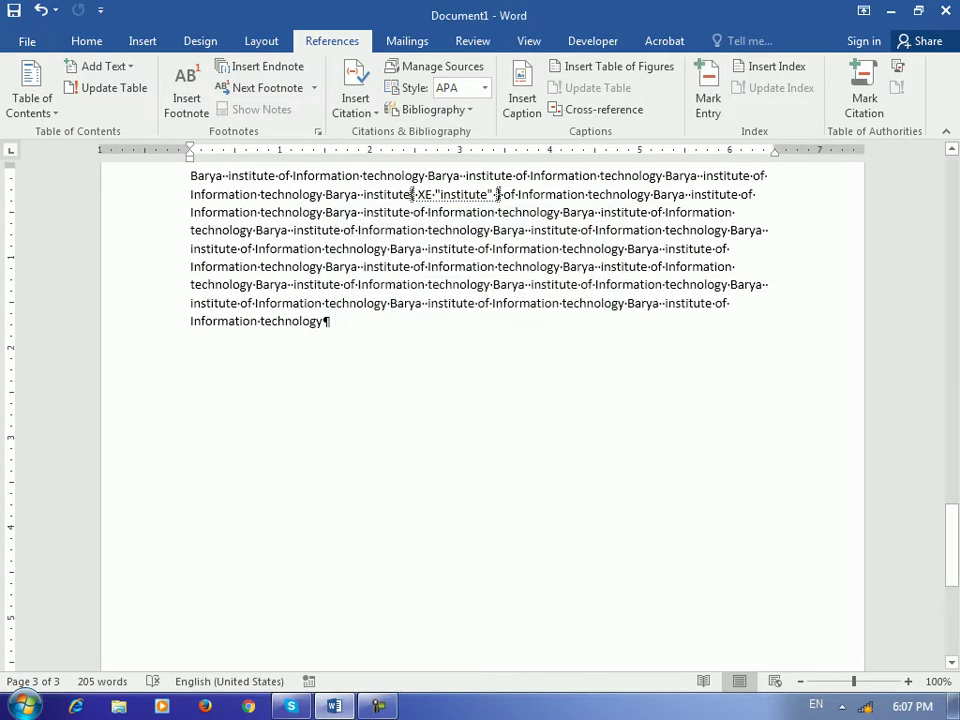
# Hide formatting marks and add a page break for a blank fourth page
pyautogui.moveTo(952, 545); pyautogui.dragTo(952, 175)
pyautogui.click(86, 41)
pyautogui.hotkey('ctrl', 'shift', '8')
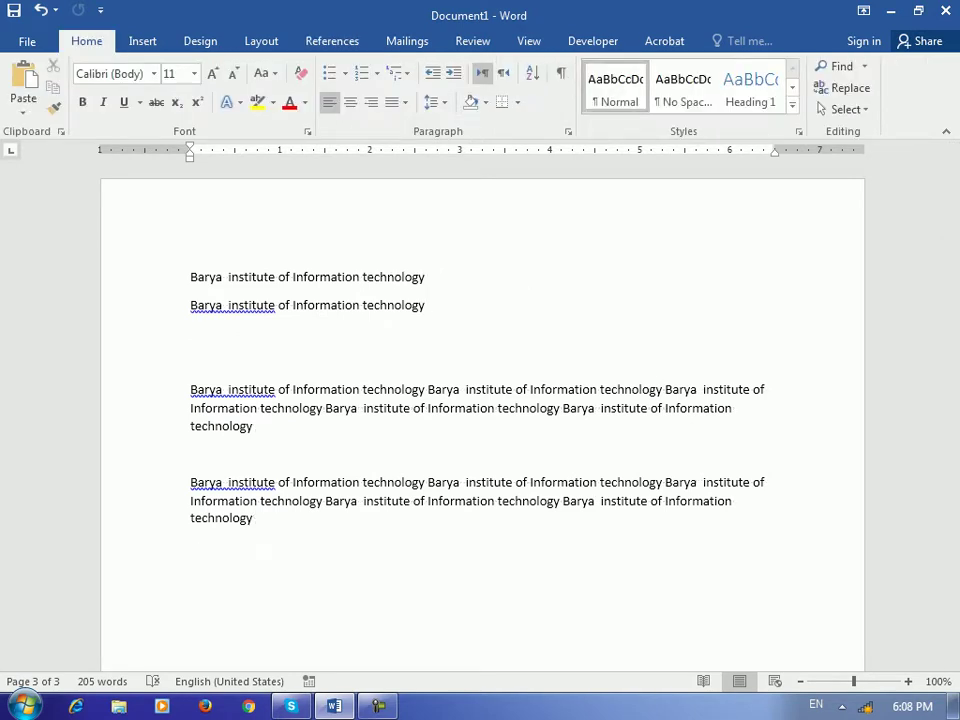
pyautogui.moveTo(952, 197); pyautogui.dragTo(952, 548)
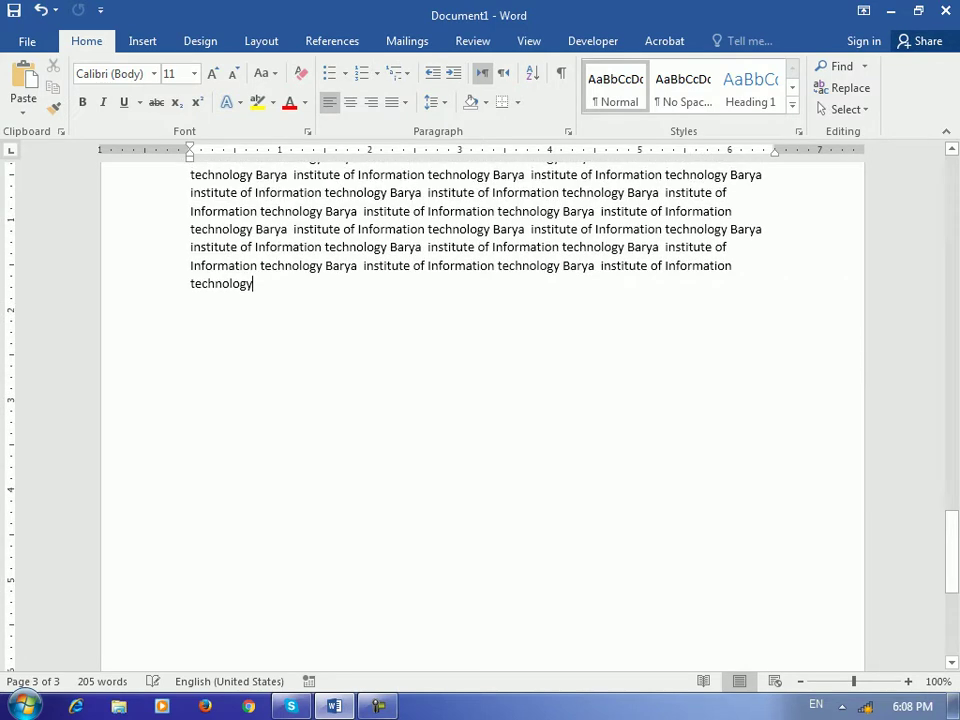
pyautogui.hotkey('ctrl', 'Return')
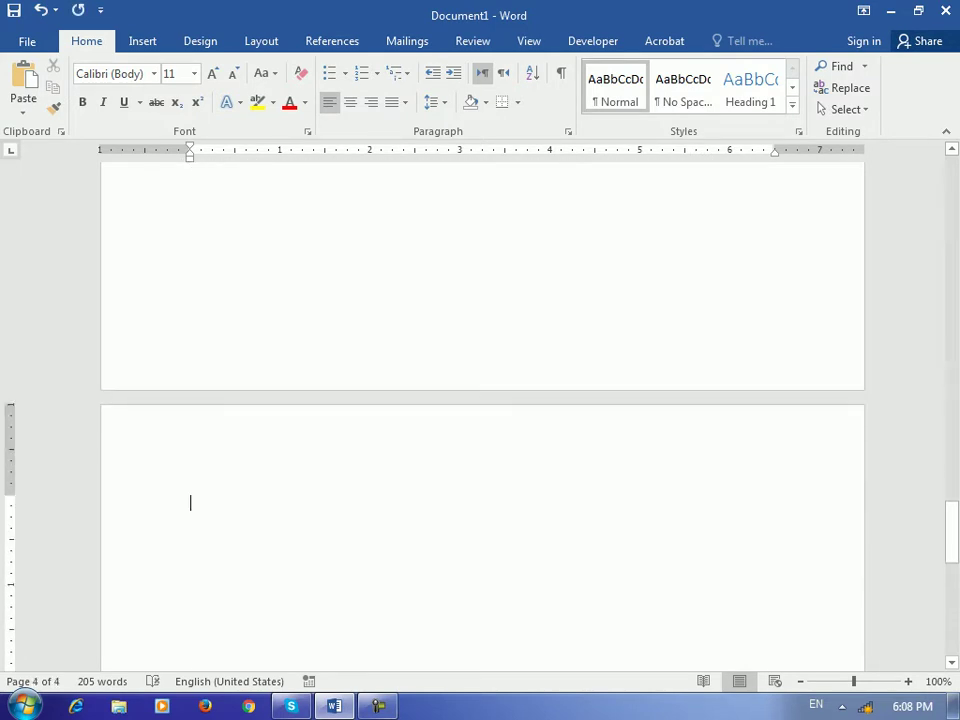
# Insert a two-column index with right-aligned page numbers and dotted tab leaders
pyautogui.click(332, 40)
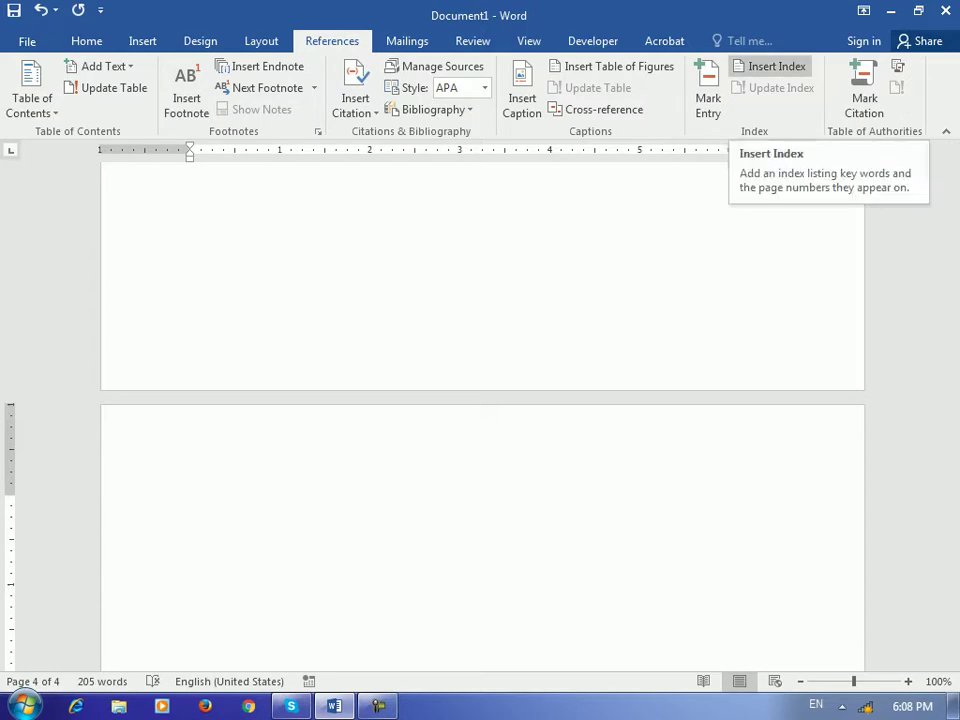
pyautogui.click(776, 66)
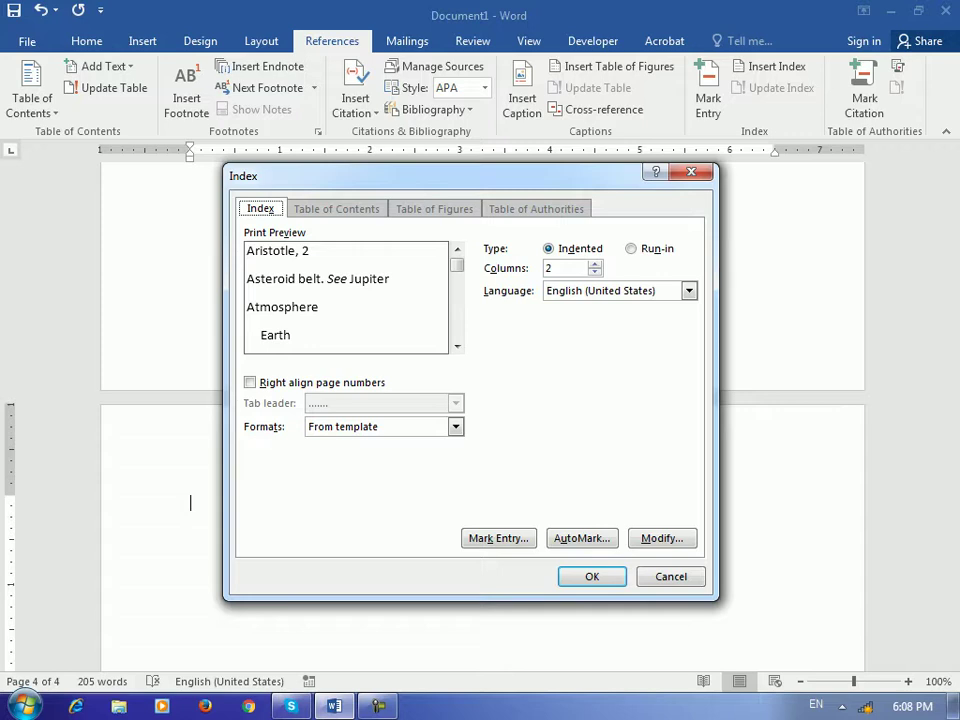
pyautogui.hotkey('alt', 'r')
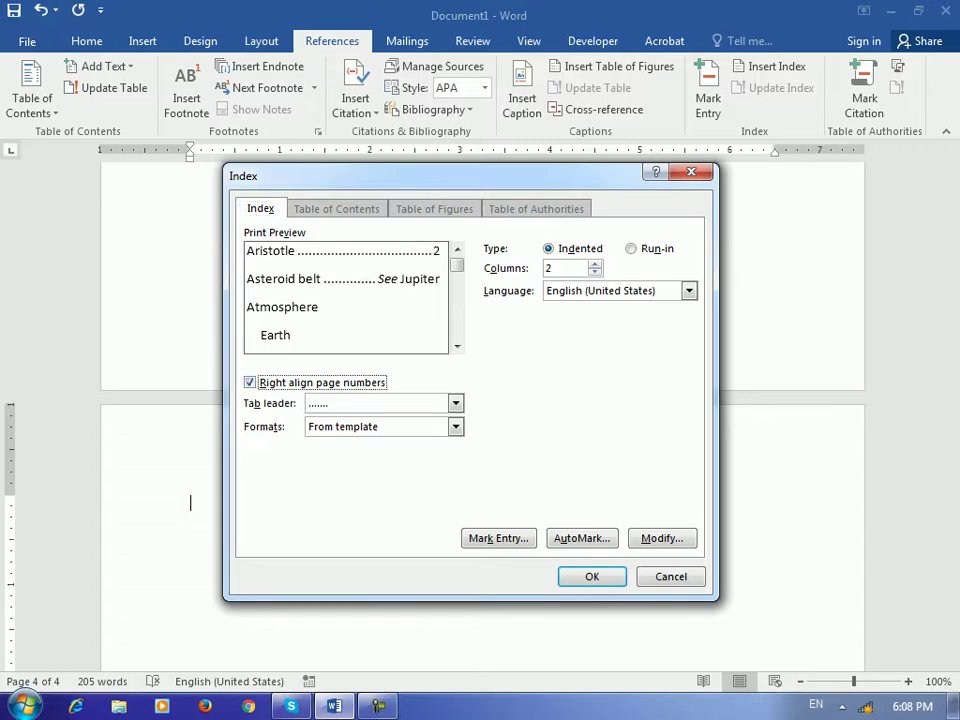
pyautogui.hotkey('alt', 'b')
pyautogui.hotkey('alt', 'Down')
pyautogui.press('Return')
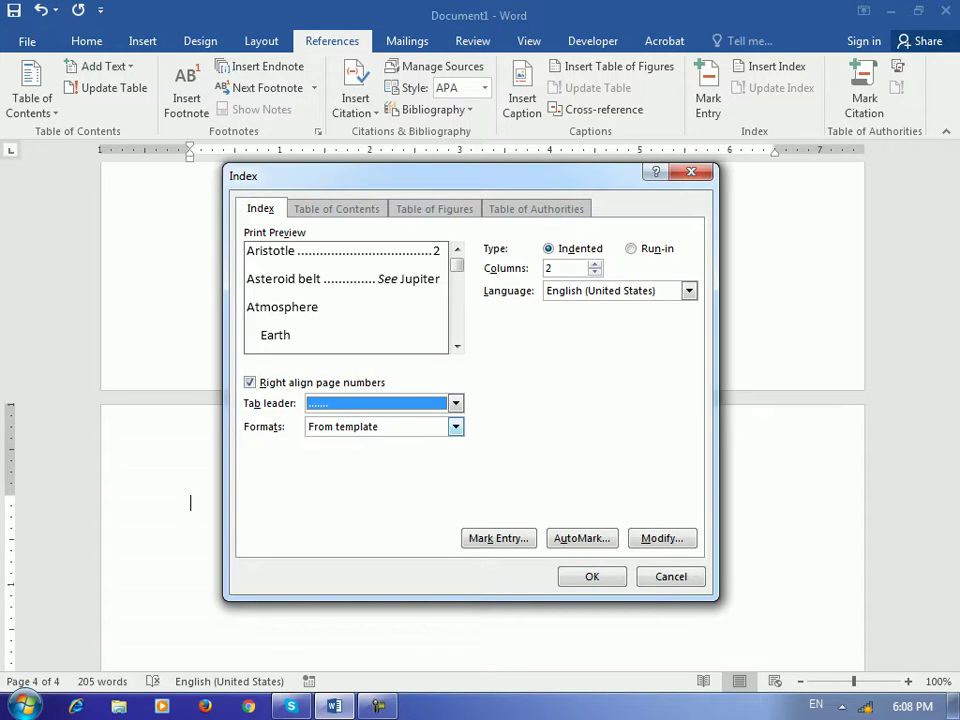
pyautogui.press('Return')
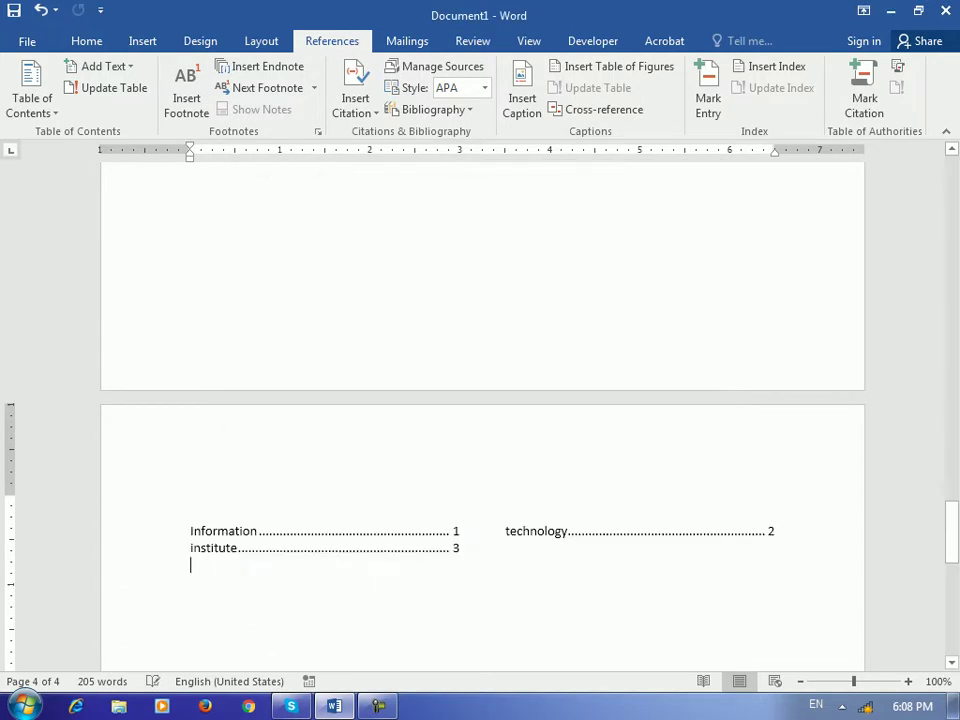
pyautogui.scroll(-3, 480, 400)
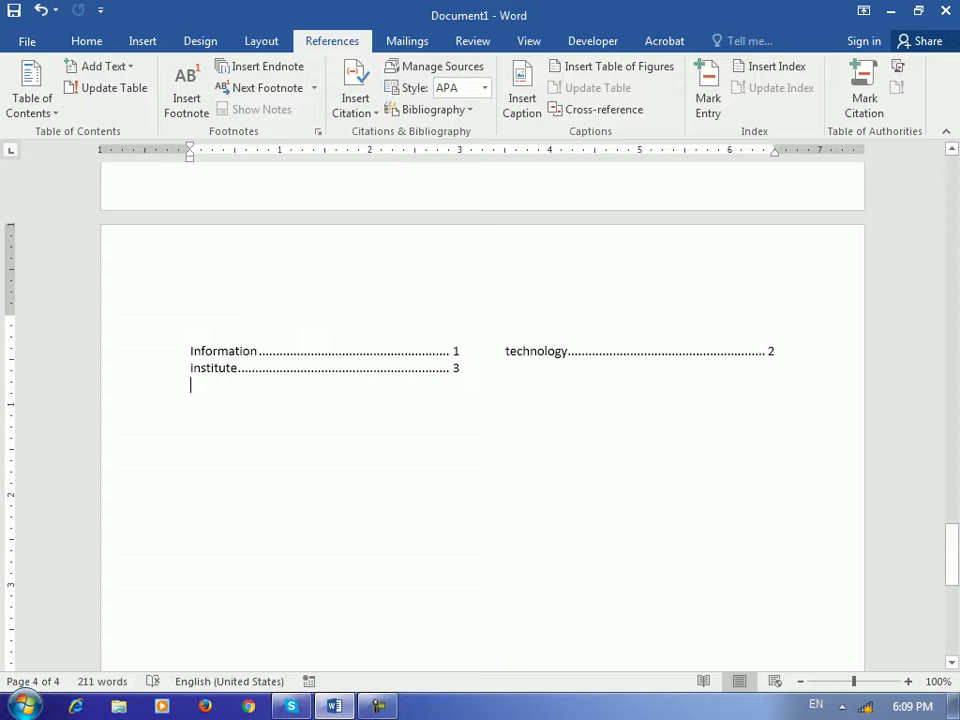
# Mark the word 'Barya' as an XE index entry
pyautogui.moveTo(951, 550); pyautogui.dragTo(951, 188)
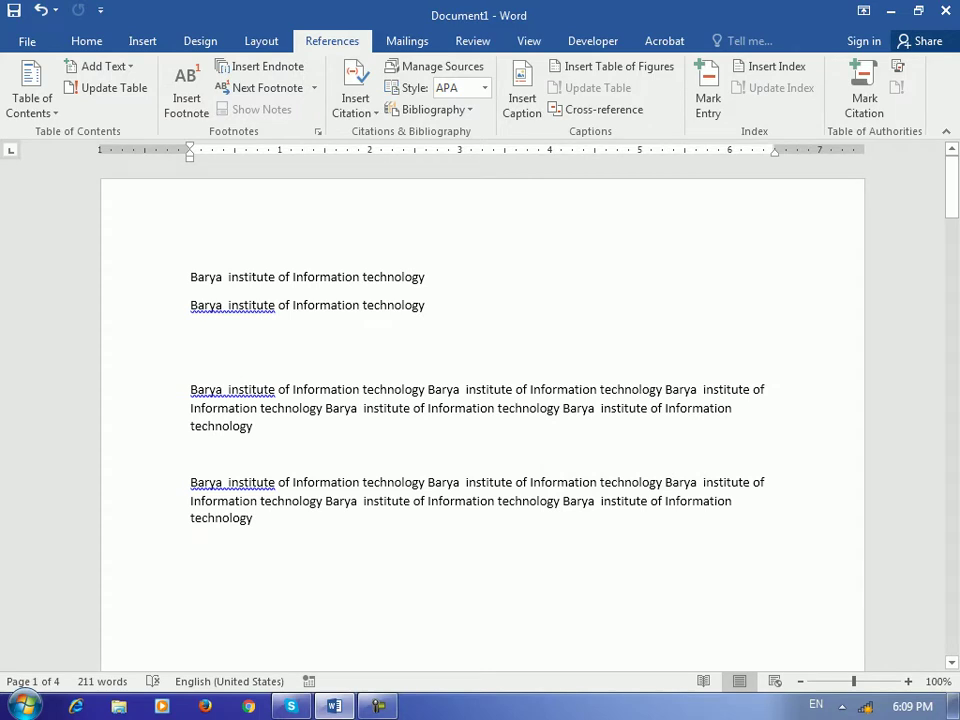
pyautogui.moveTo(673, 389); pyautogui.dragTo(696, 389)
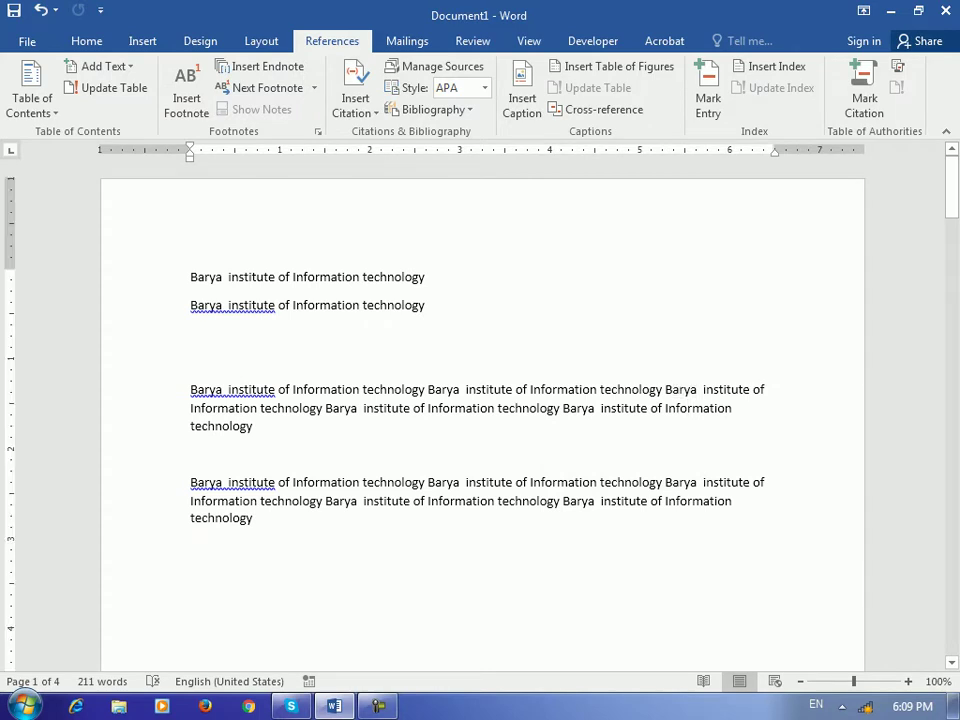
pyautogui.doubleClick(680, 389)
pyautogui.click(708, 98)
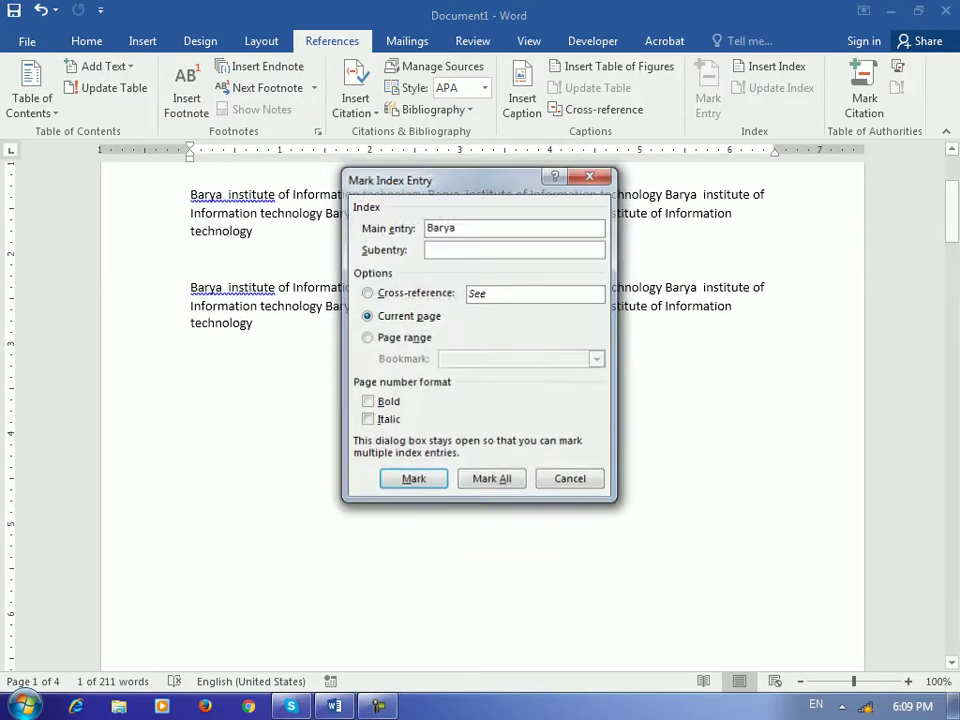
pyautogui.press('Return')
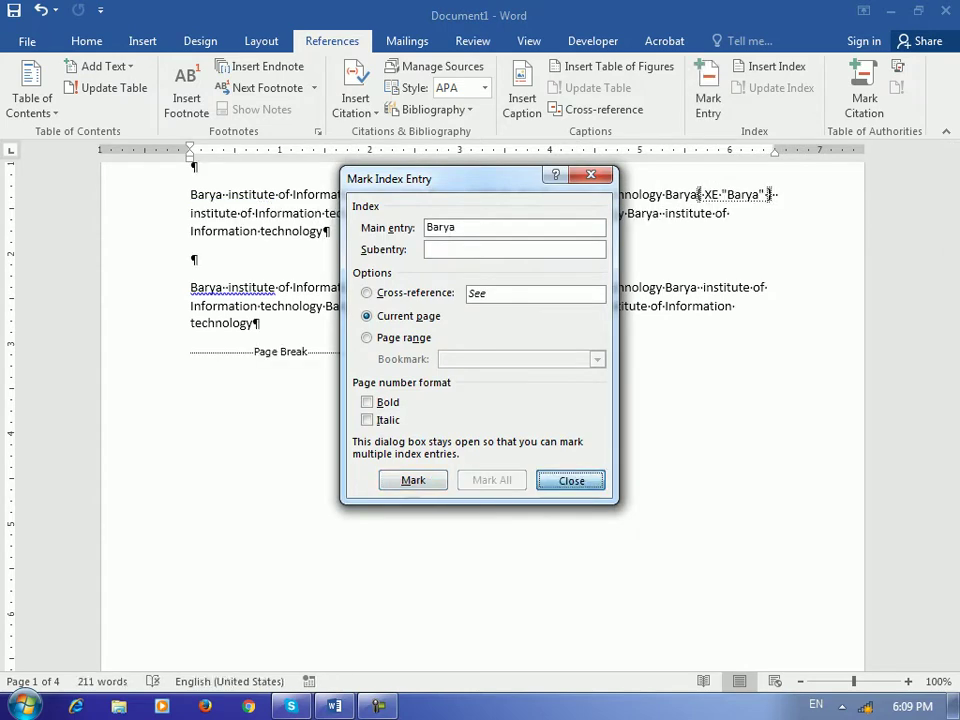
pyautogui.press('Escape')
# Update the page 4 index to include Barya and hide formatting marks
pyautogui.moveTo(951, 185)
pyautogui.mouseDown()
pyautogui.moveTo(951, 580)
pyautogui.moveTo(951, 555)
pyautogui.mouseUp()
pyautogui.click(779, 361)
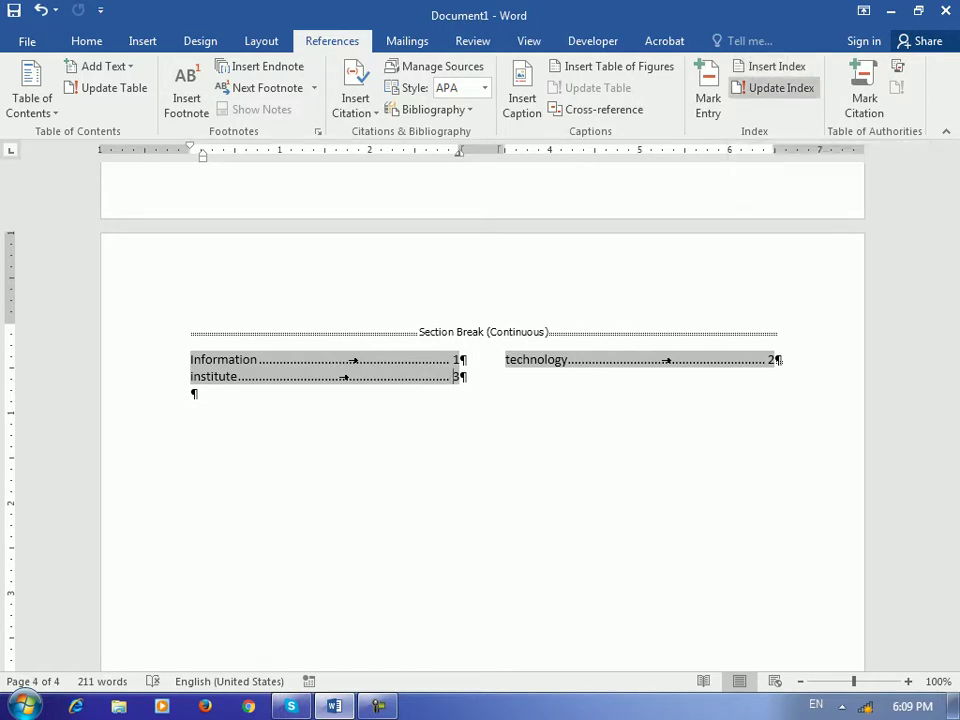
pyautogui.click(775, 88)
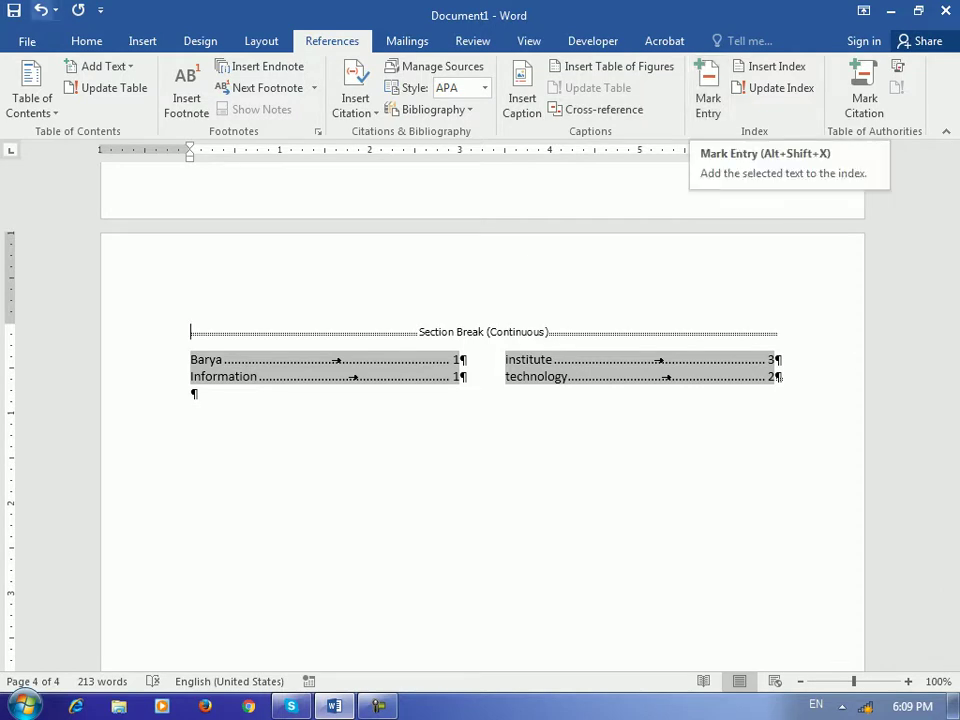
pyautogui.click(86, 41)
pyautogui.click(561, 73)
pyautogui.scroll(3, 430, 350)
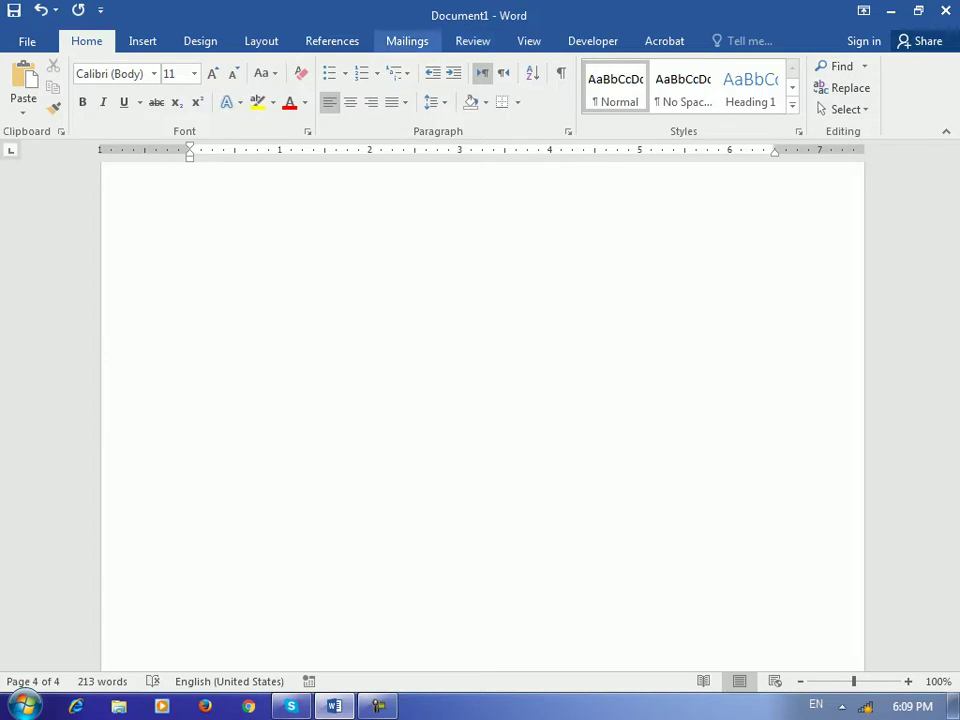
# Insert a page break below the second long paragraph
pyautogui.click(332, 41)
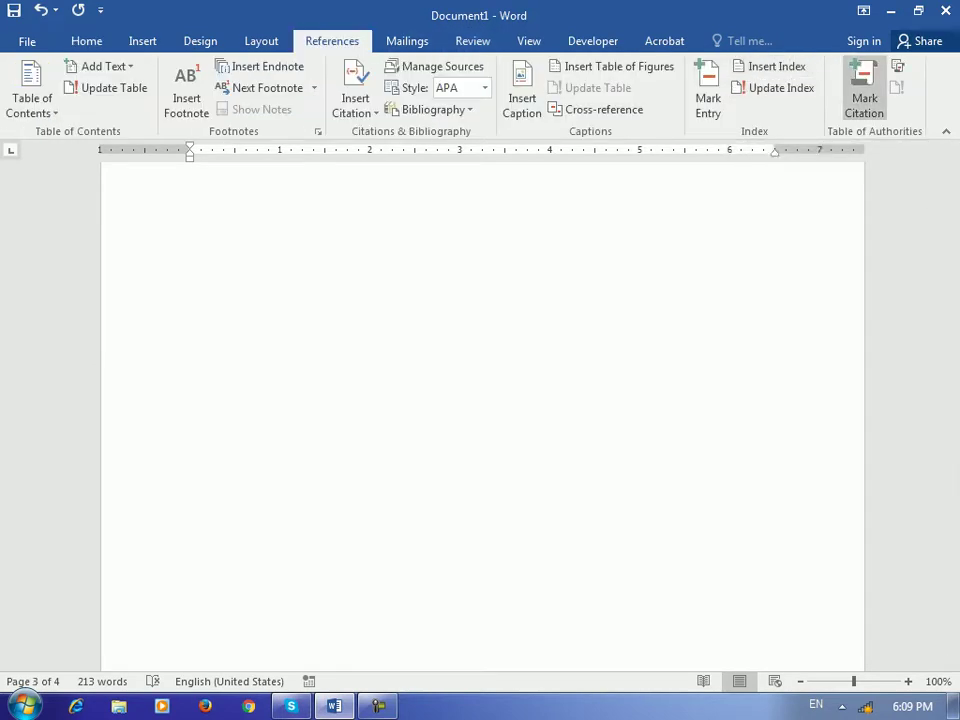
pyautogui.moveTo(951, 505); pyautogui.dragTo(951, 198)
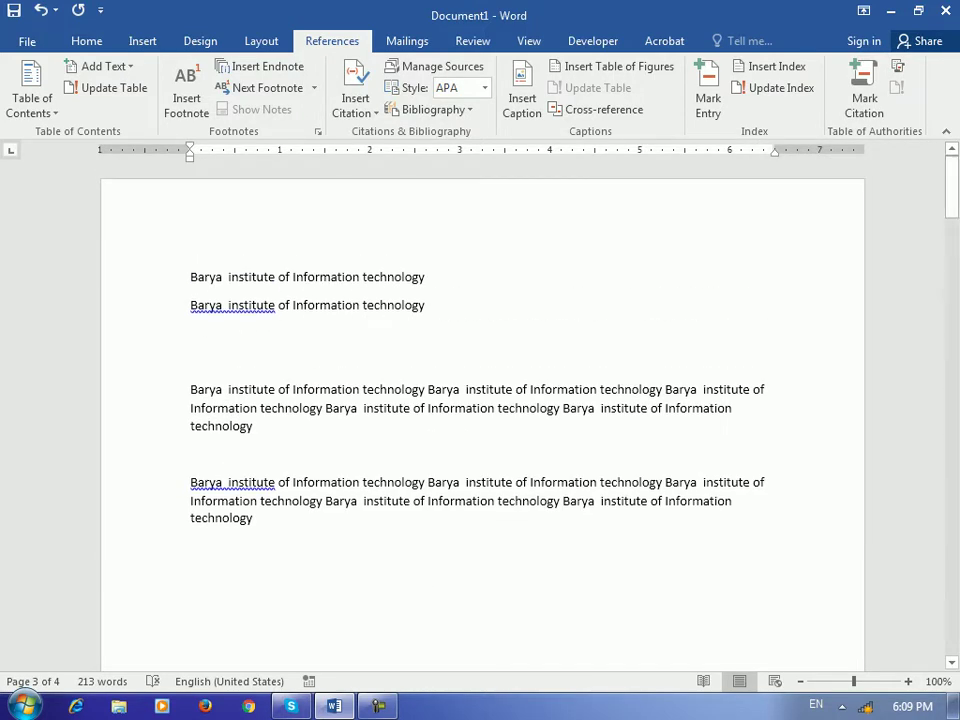
pyautogui.click(191, 362)
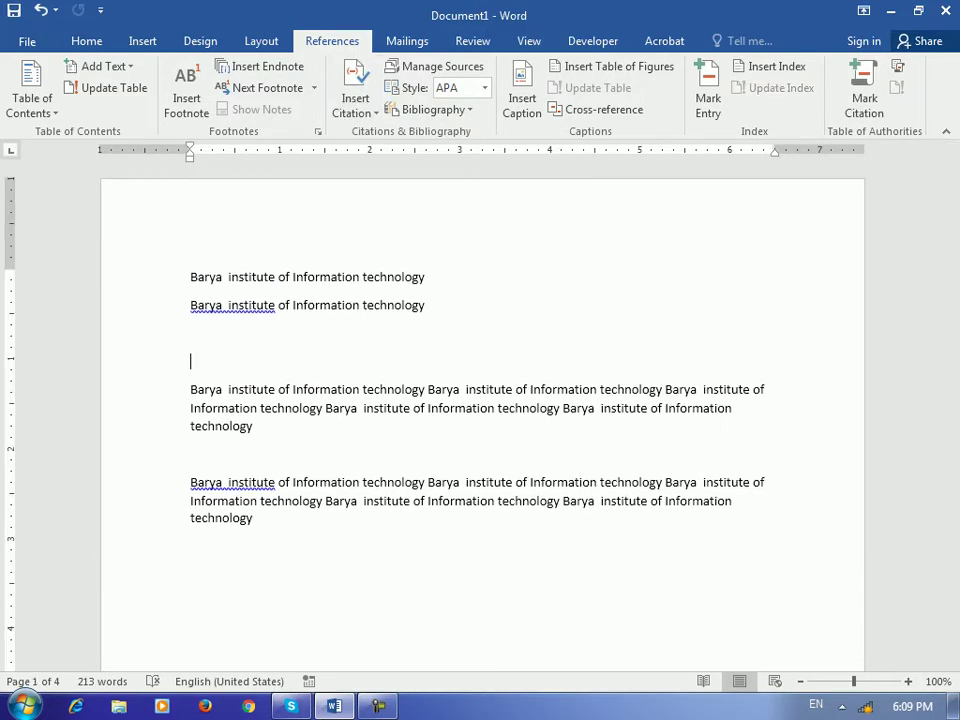
pyautogui.click(370, 545)
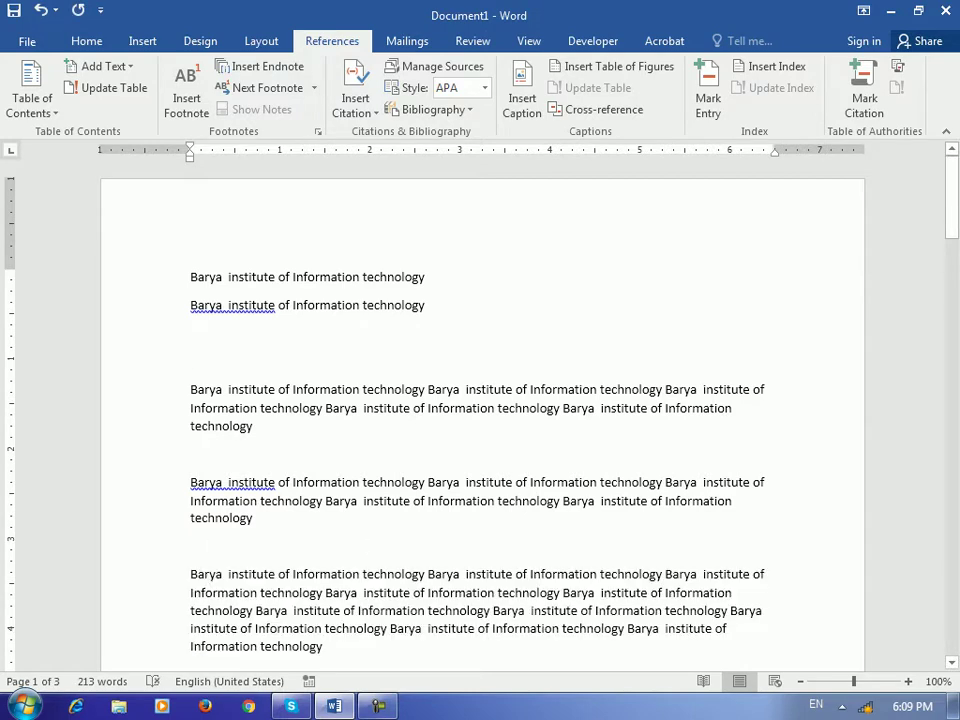
pyautogui.hotkey('ctrl', 'Return')
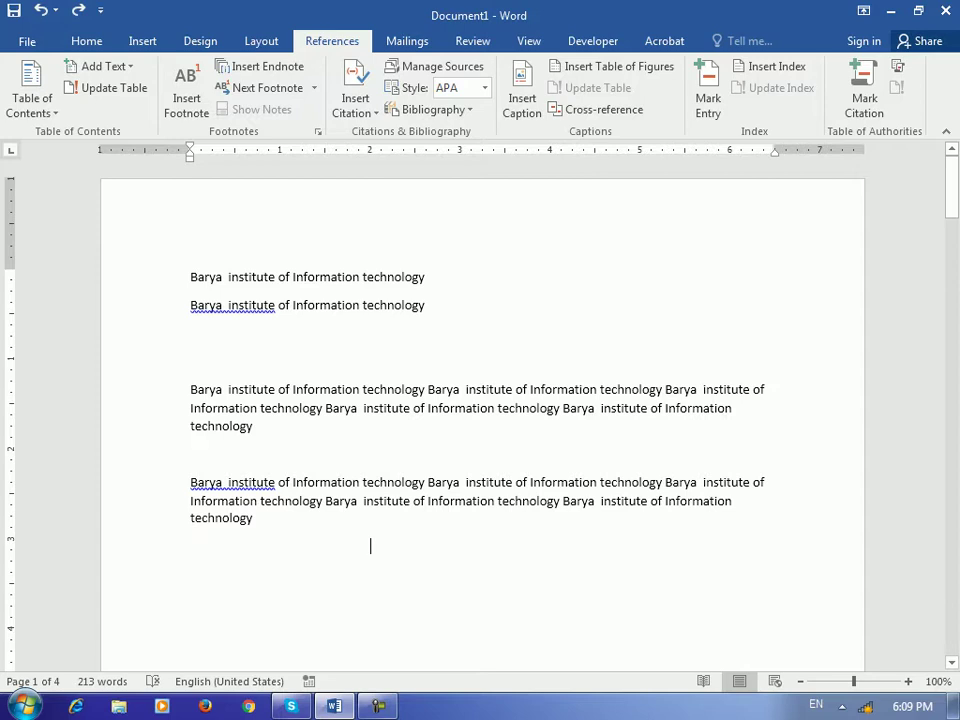
pyautogui.scroll(-15, 370, 545)
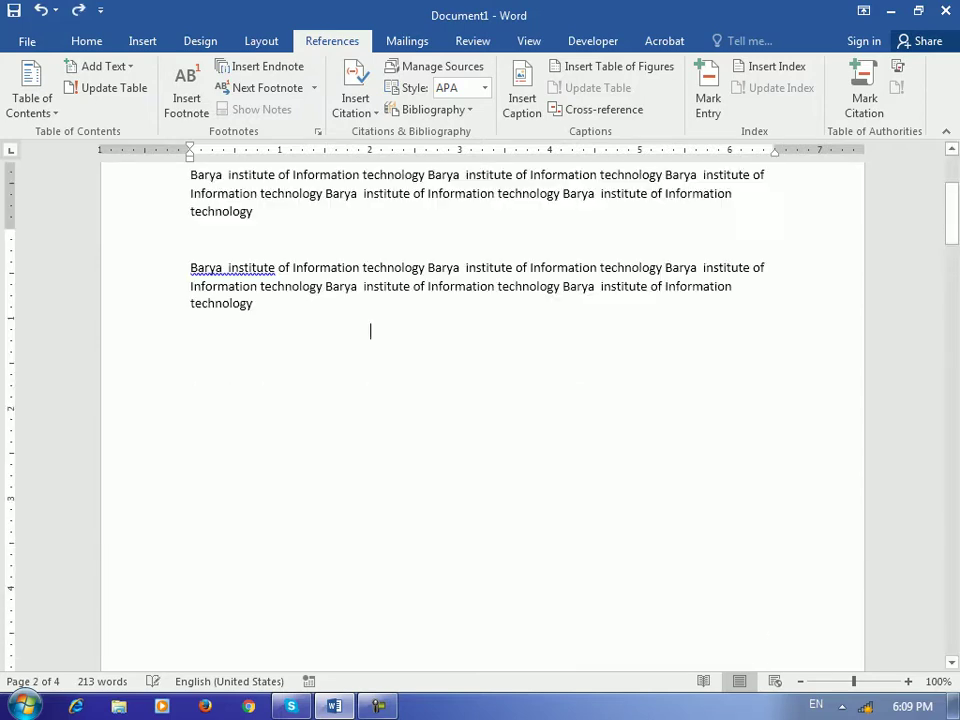
pyautogui.scroll(5, 480, 400)
# Open Create Source with Book type, close it, and open the Source Manager
pyautogui.click(355, 105)
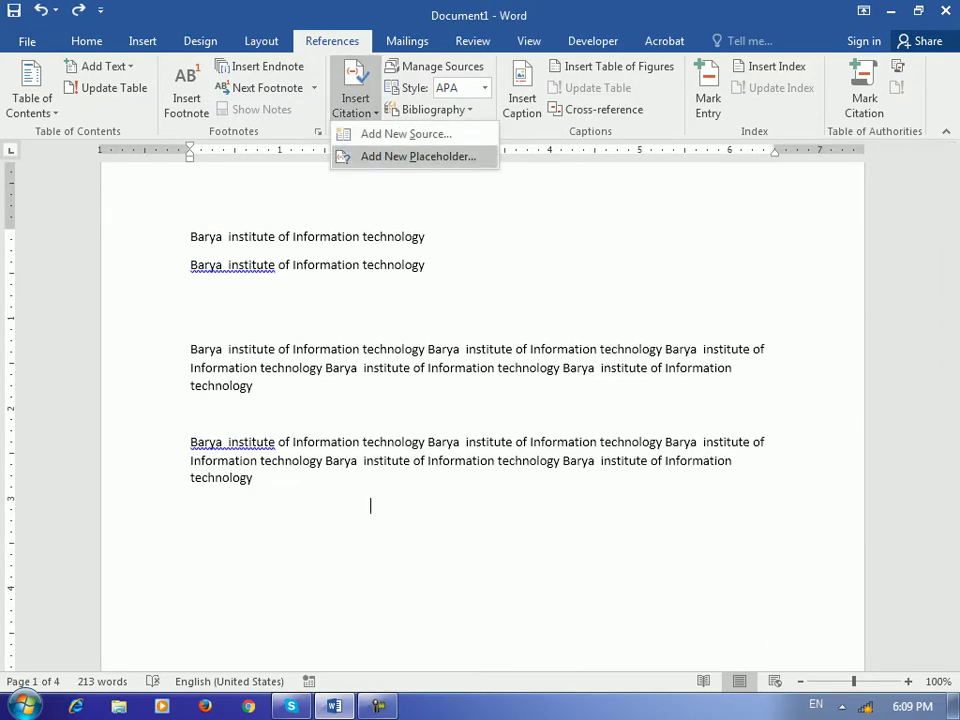
pyautogui.click(405, 133)
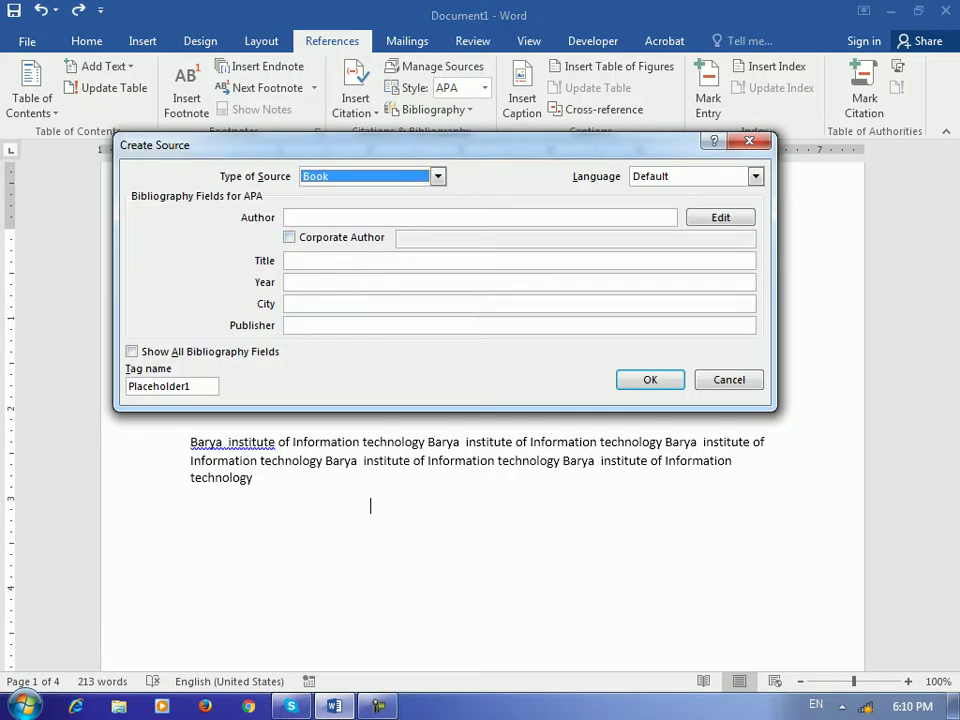
pyautogui.hotkey('alt', 'Down')
pyautogui.press('Return')
pyautogui.press('Escape')
pyautogui.click(437, 66)
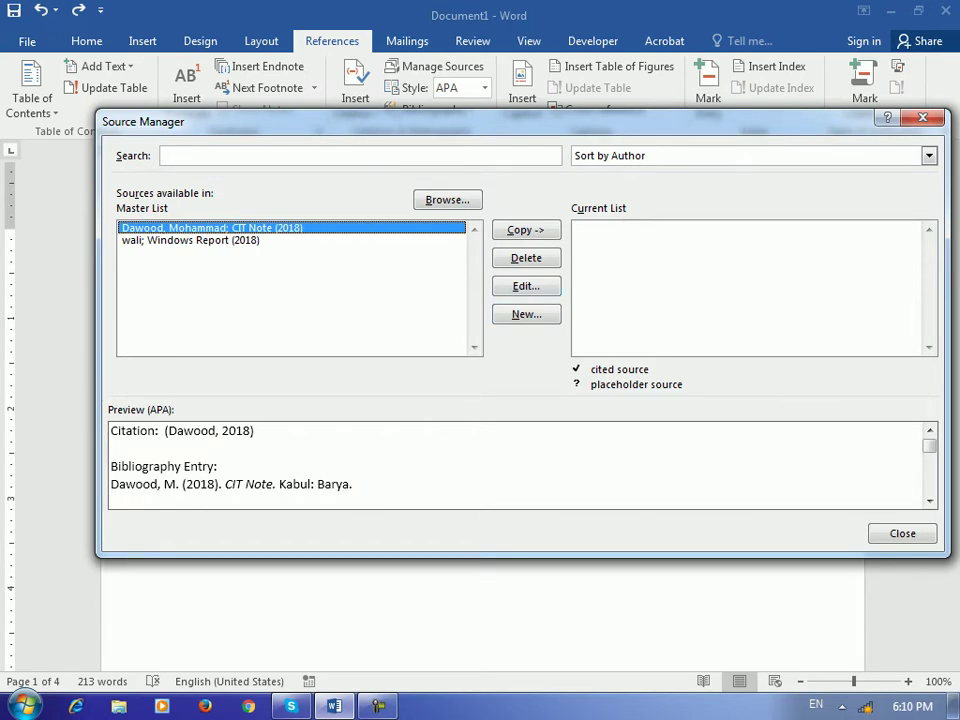
# Copy the CIT Note and Windows Report sources into the current list
pyautogui.click(526, 230)
pyautogui.click(190, 240)
pyautogui.click(526, 230)
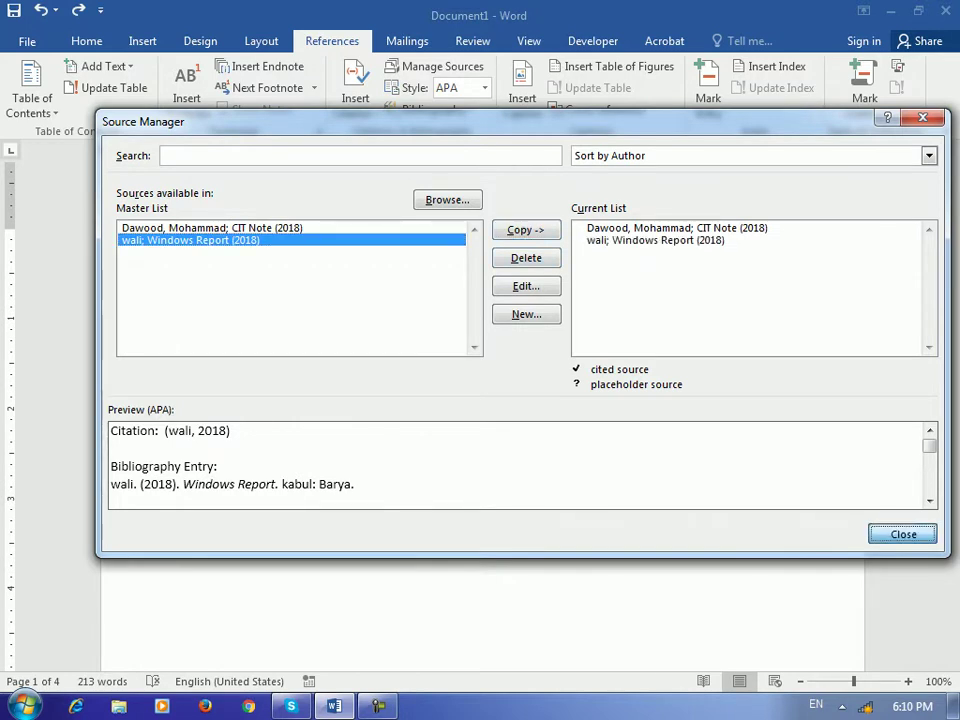
pyautogui.press('Escape')
# Insert citations for the CIT Note and Windows Report sources
pyautogui.click(355, 100)
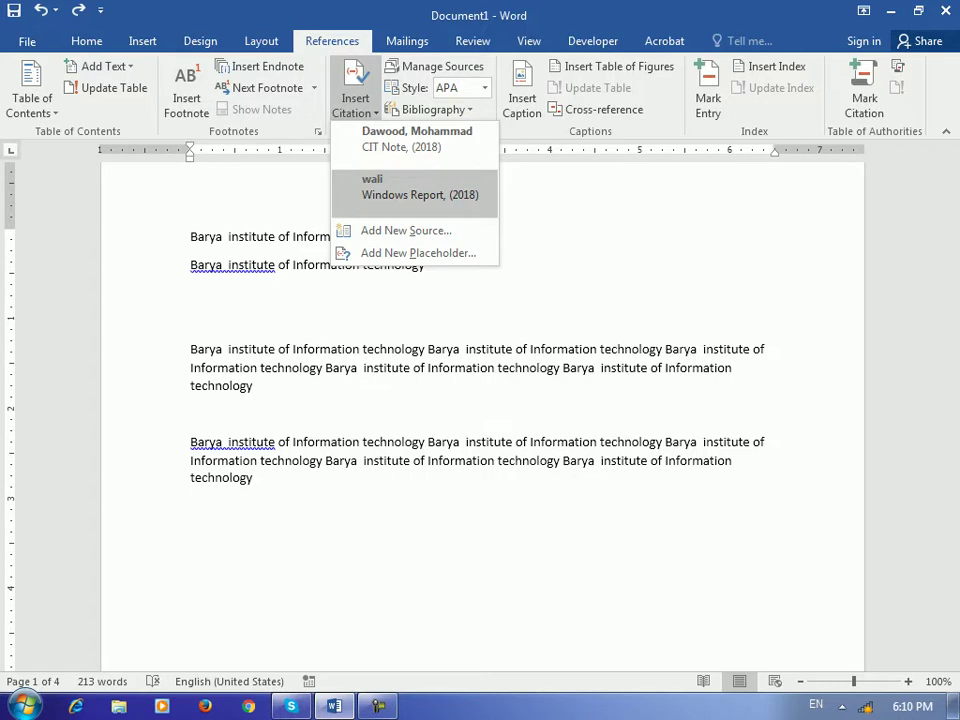
pyautogui.click(370, 505)
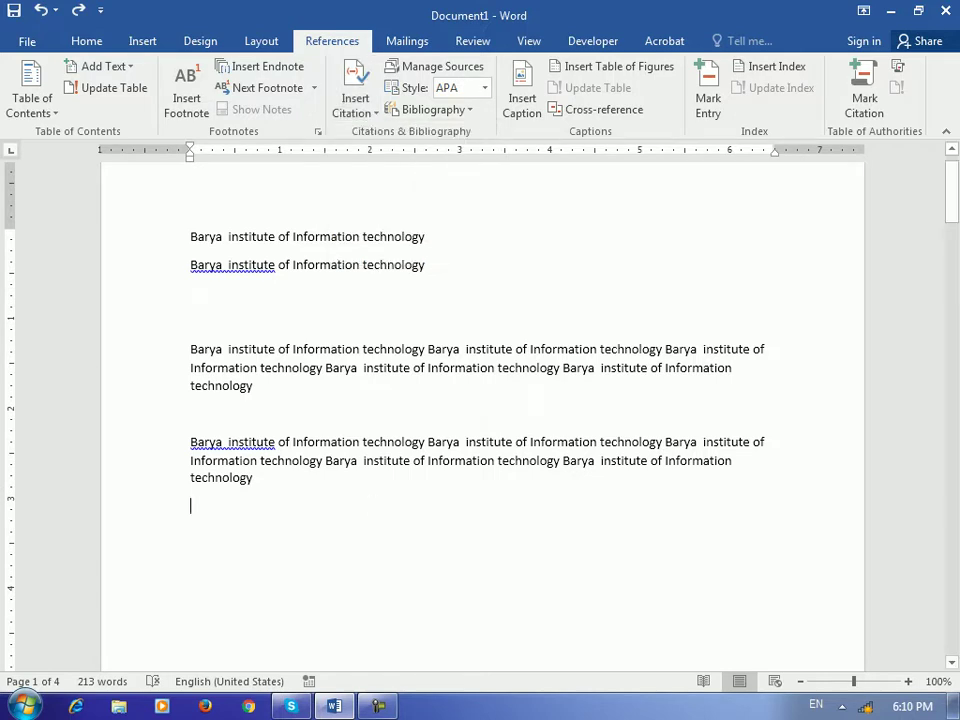
pyautogui.click(355, 105)
pyautogui.click(415, 138)
pyautogui.scroll(-15, 480, 400)
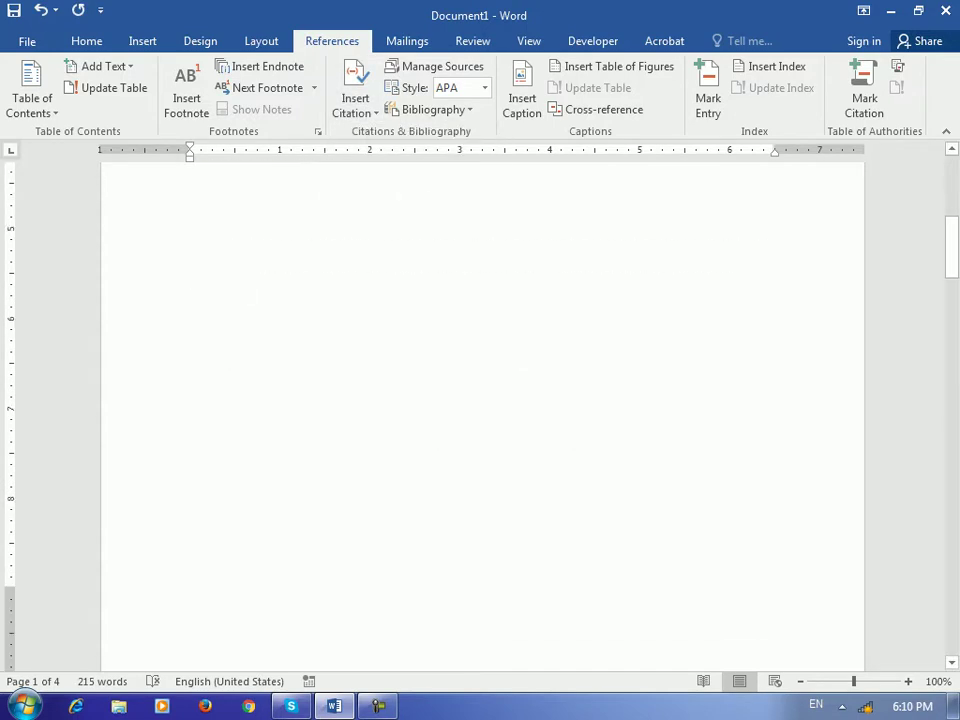
pyautogui.scroll(-5, 480, 400)
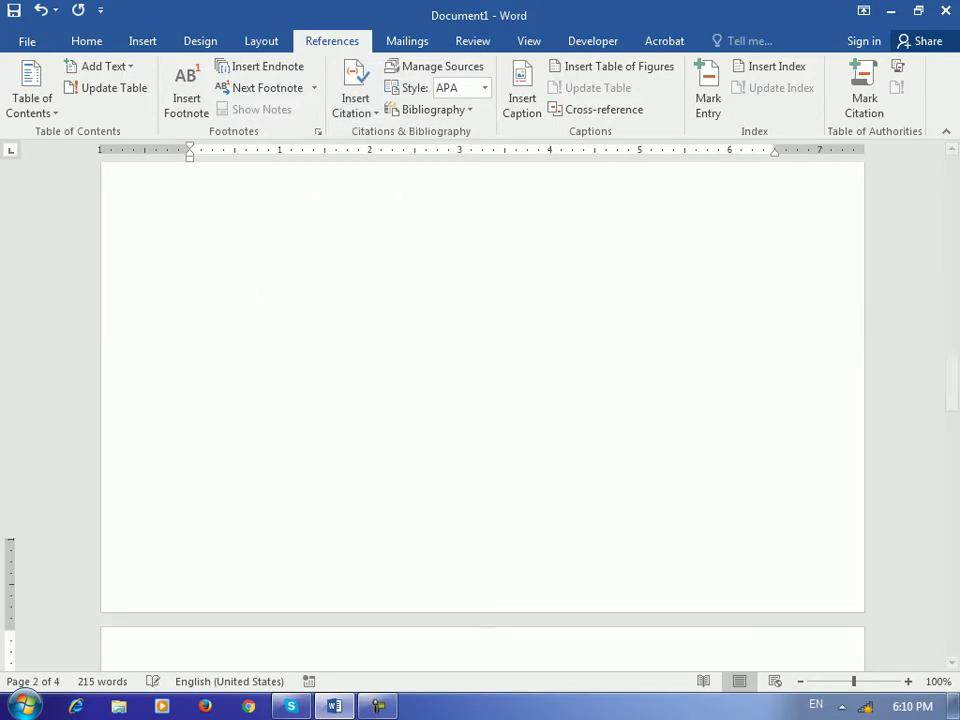
pyautogui.scroll(5, 480, 400)
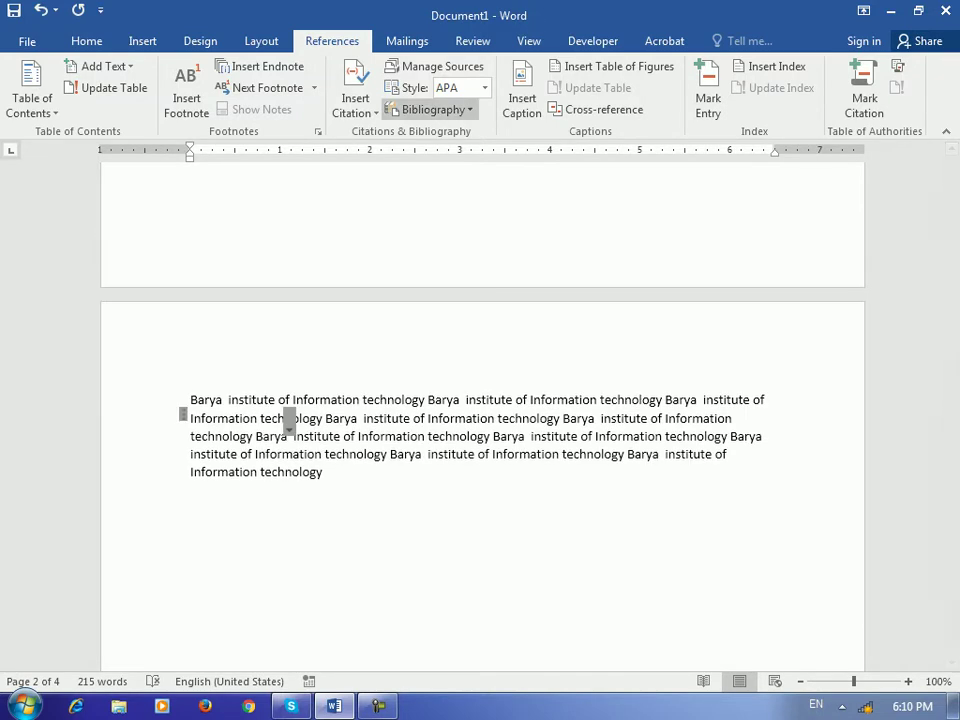
pyautogui.click(355, 105)
pyautogui.click(420, 187)
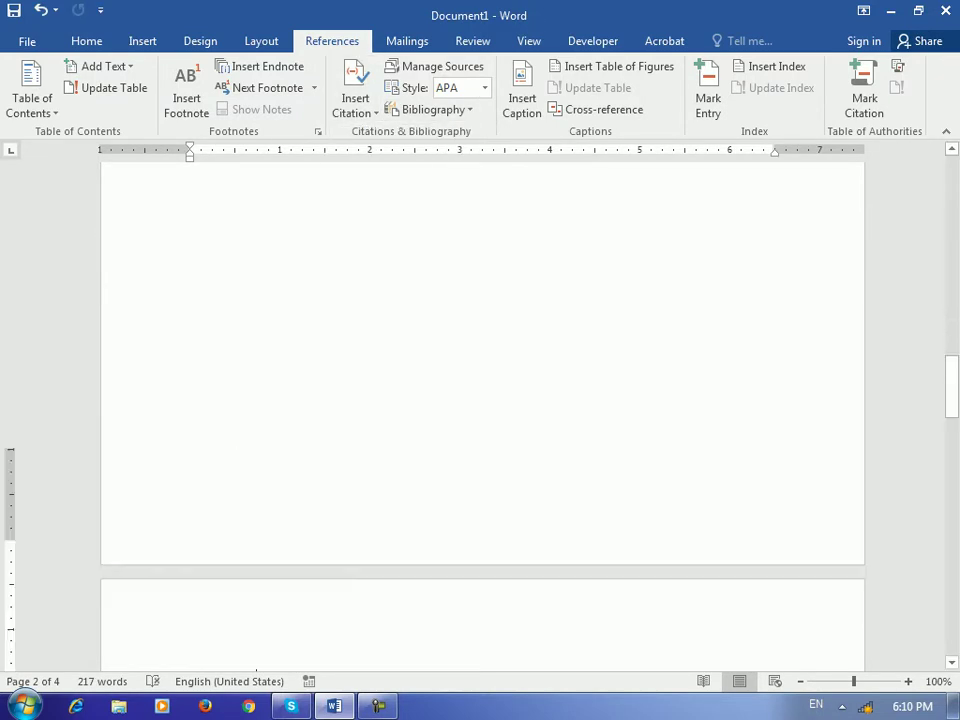
# Cite the CIT Note source again and move to the (wali, 2018) line
pyautogui.scroll(10, 480, 400)
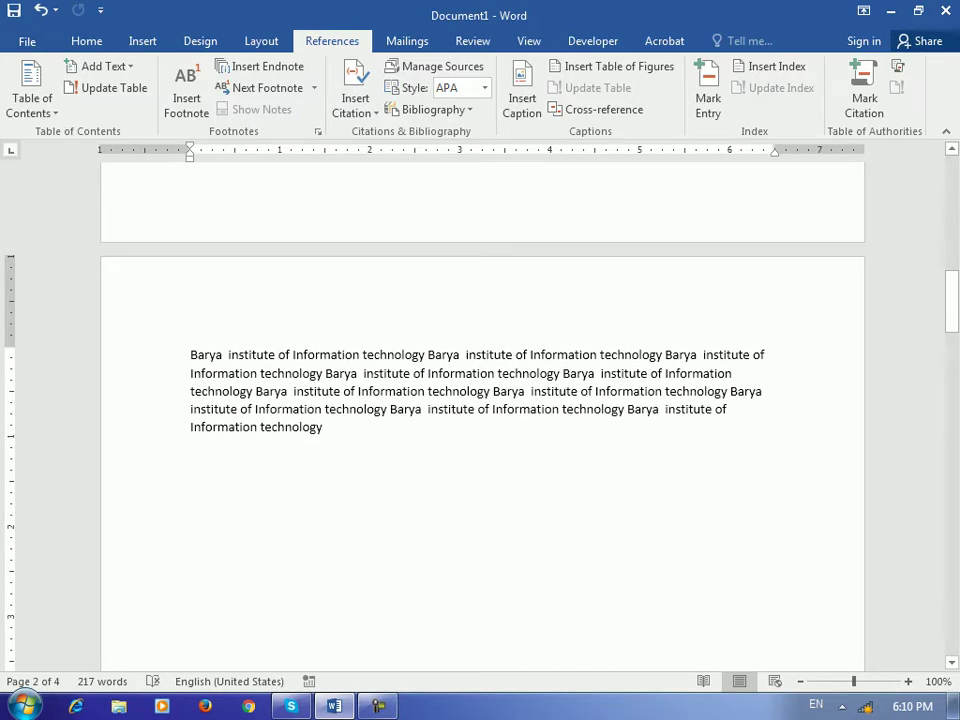
pyautogui.press('Delete')
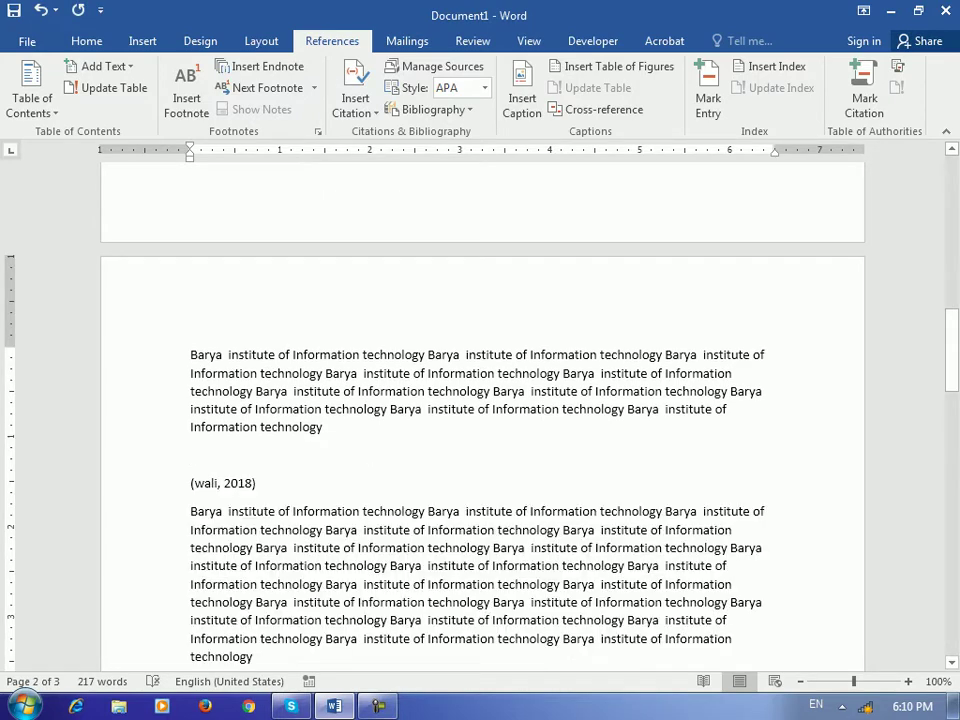
pyautogui.hotkey('ctrl', 'z')
pyautogui.click(355, 100)
pyautogui.click(395, 135)
pyautogui.scroll(-15, 480, 420)
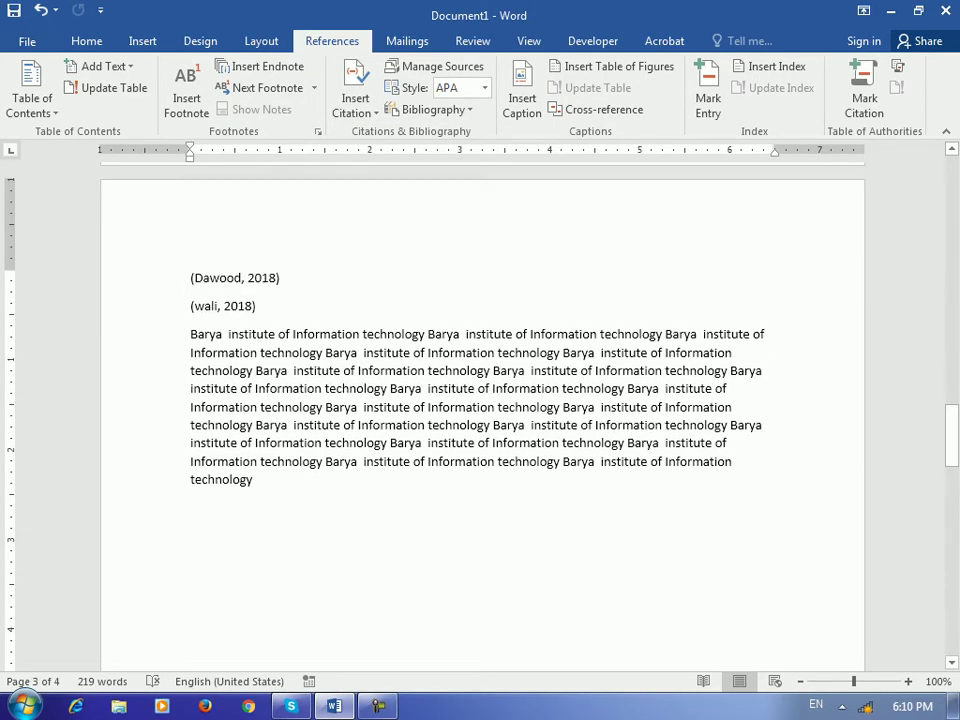
pyautogui.click(254, 306)
# Mark the (Dawood, 2018) citation under the Cases category
pyautogui.click(280, 278)
pyautogui.scroll(20, 480, 400)
pyautogui.scroll(-15, 480, 400)
pyautogui.scroll(2, 480, 400)
pyautogui.click(183, 340)
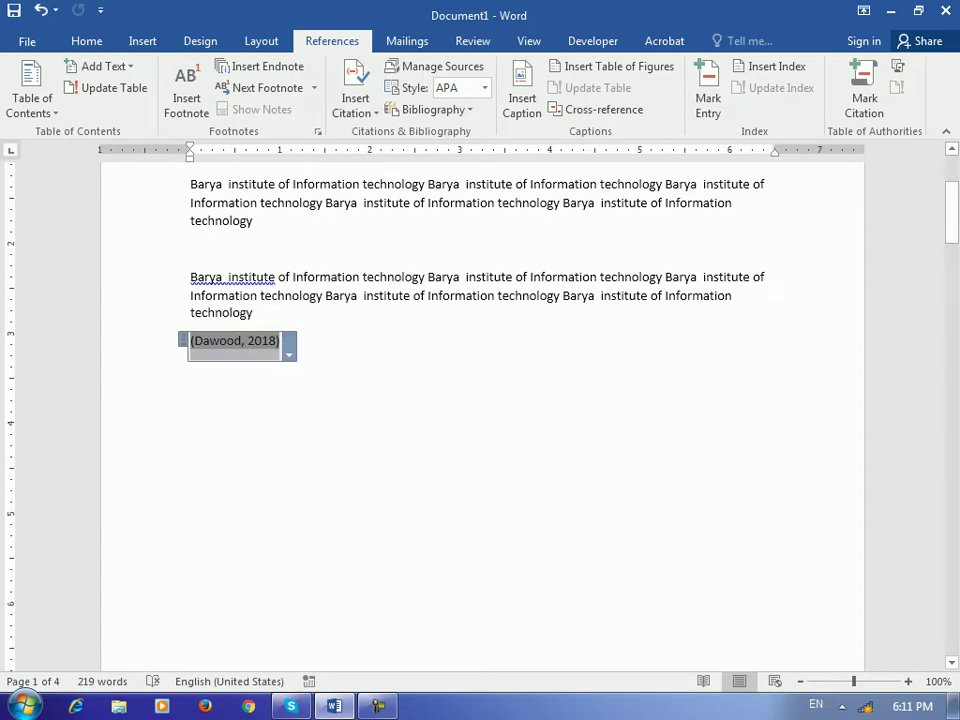
pyautogui.click(864, 90)
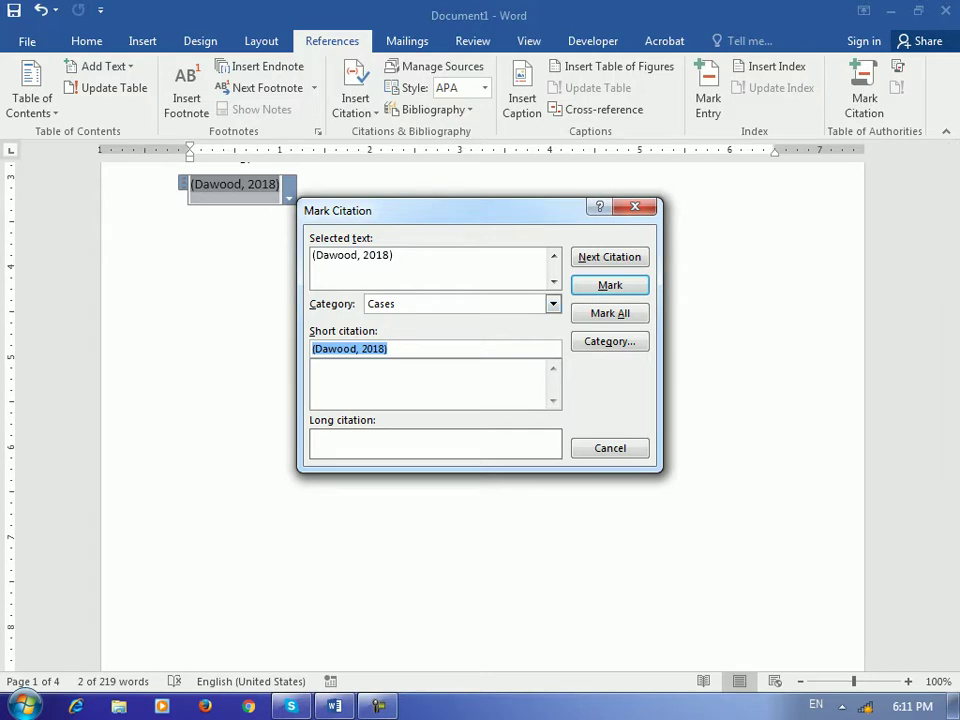
pyautogui.press('Return')
pyautogui.press('Escape')
# Hide formatting marks, then mark (wali, 2018) as a Cases citation
pyautogui.scroll(3, 480, 400)
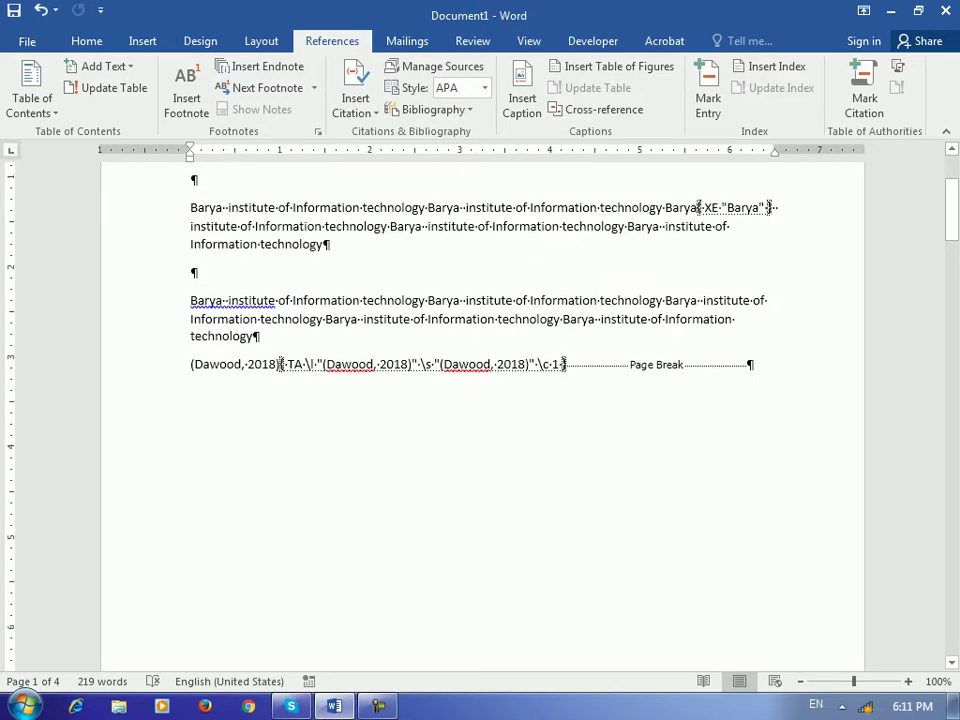
pyautogui.click(86, 41)
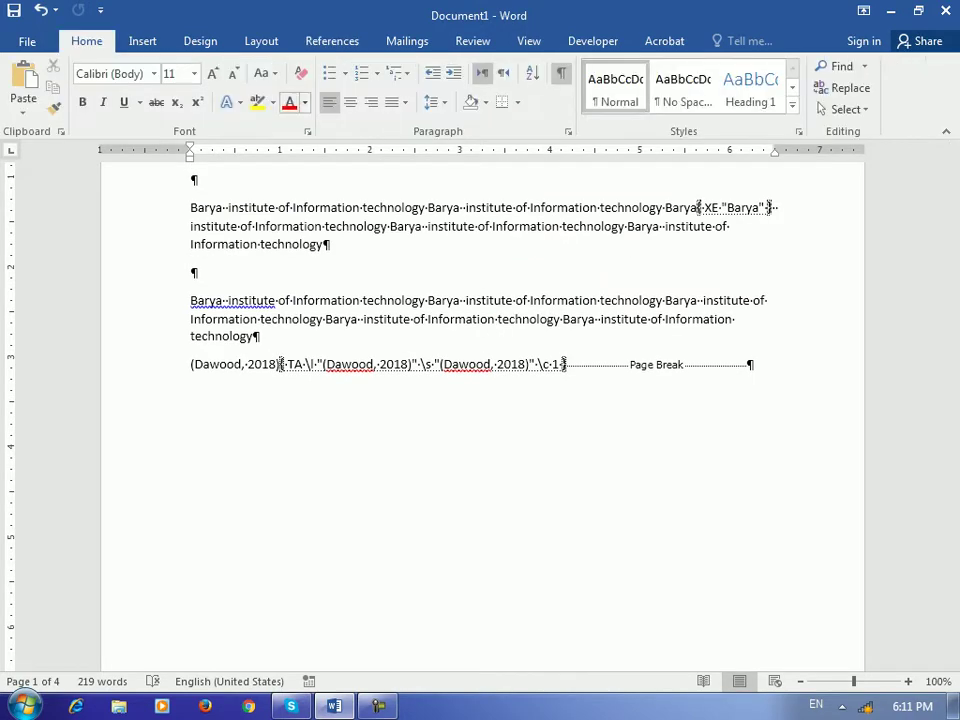
pyautogui.click(561, 73)
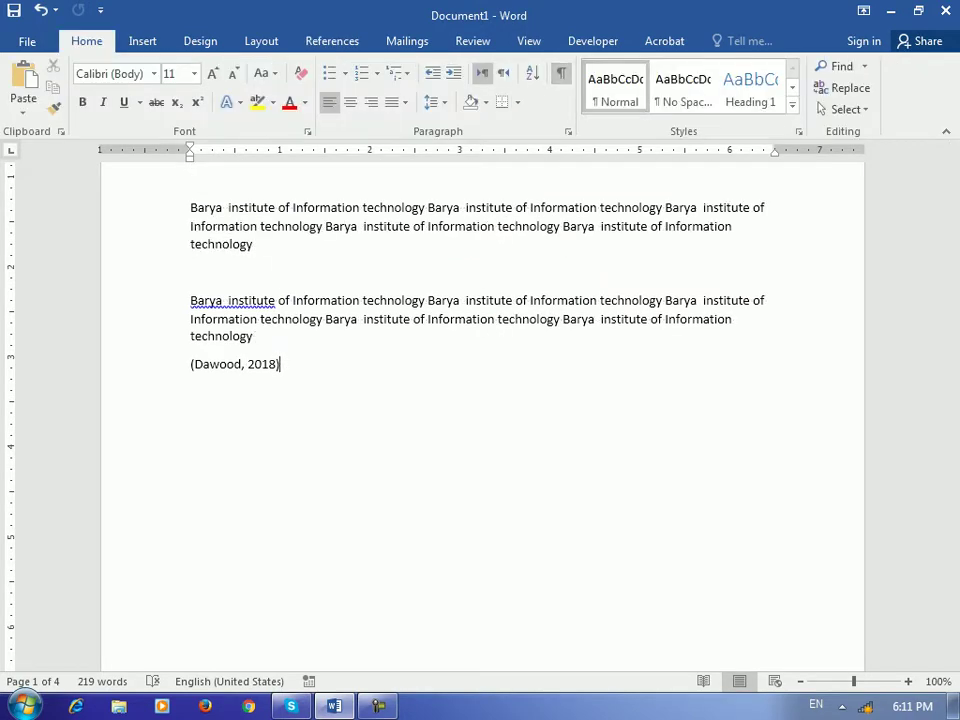
pyautogui.scroll(-15, 480, 400)
pyautogui.scroll(-15, 480, 400)
pyautogui.press('Down')
pyautogui.hotkey('shift', 'Home')
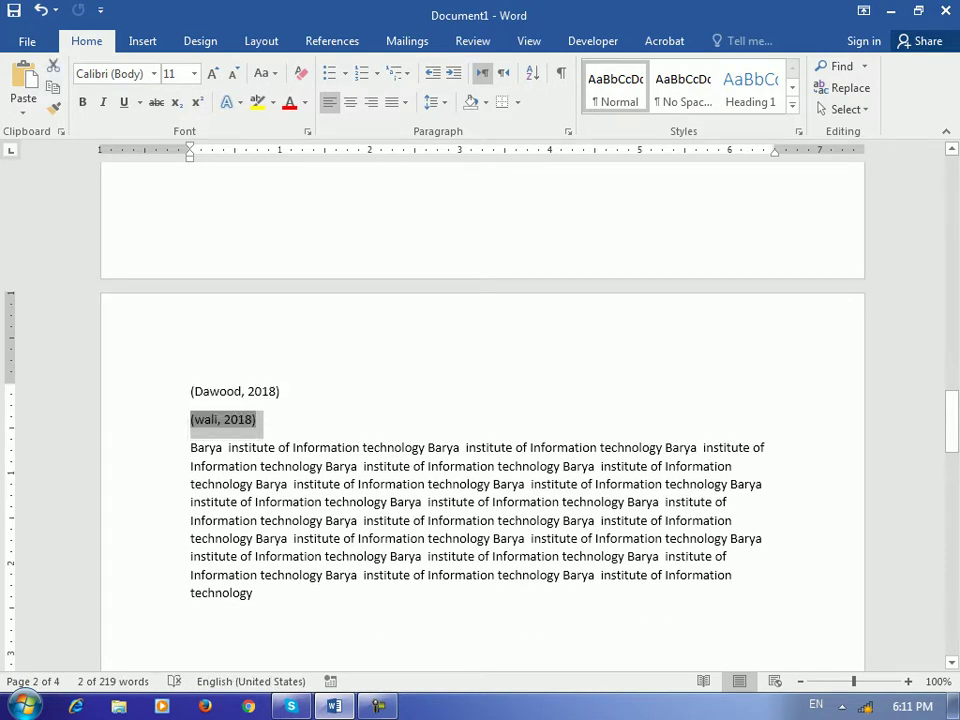
pyautogui.click(332, 41)
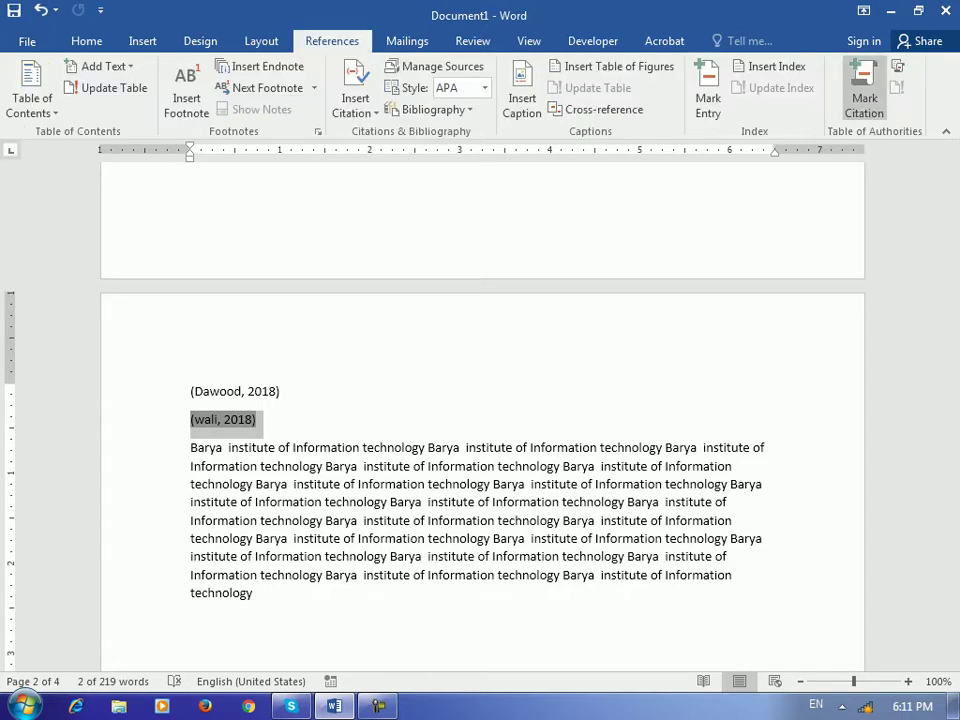
pyautogui.click(864, 95)
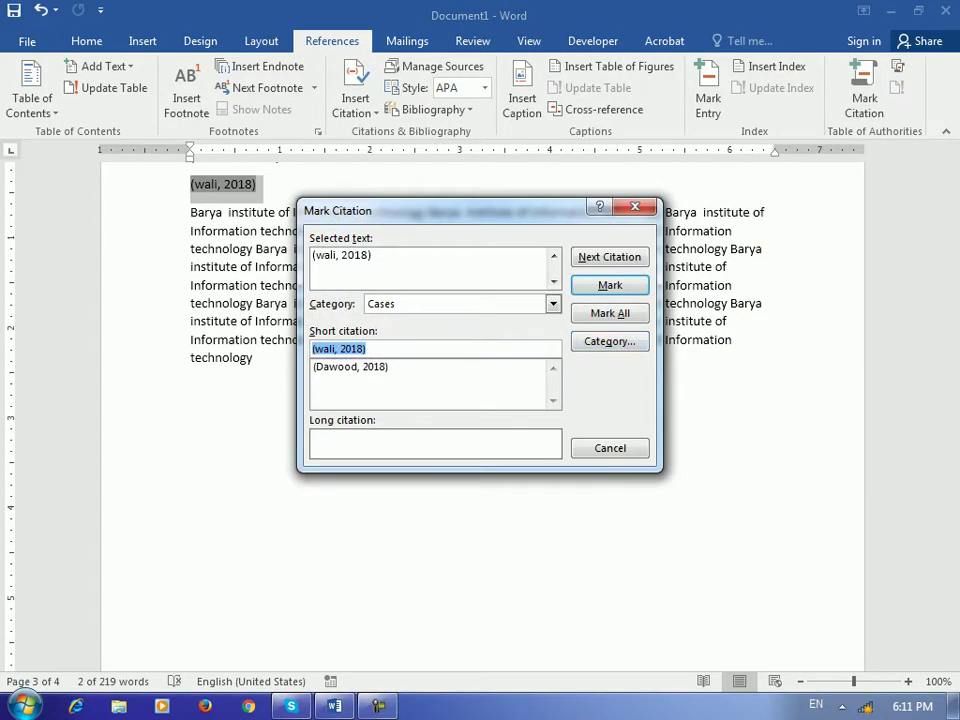
pyautogui.click(610, 285)
pyautogui.click(610, 448)
pyautogui.scroll(-8, 480, 400)
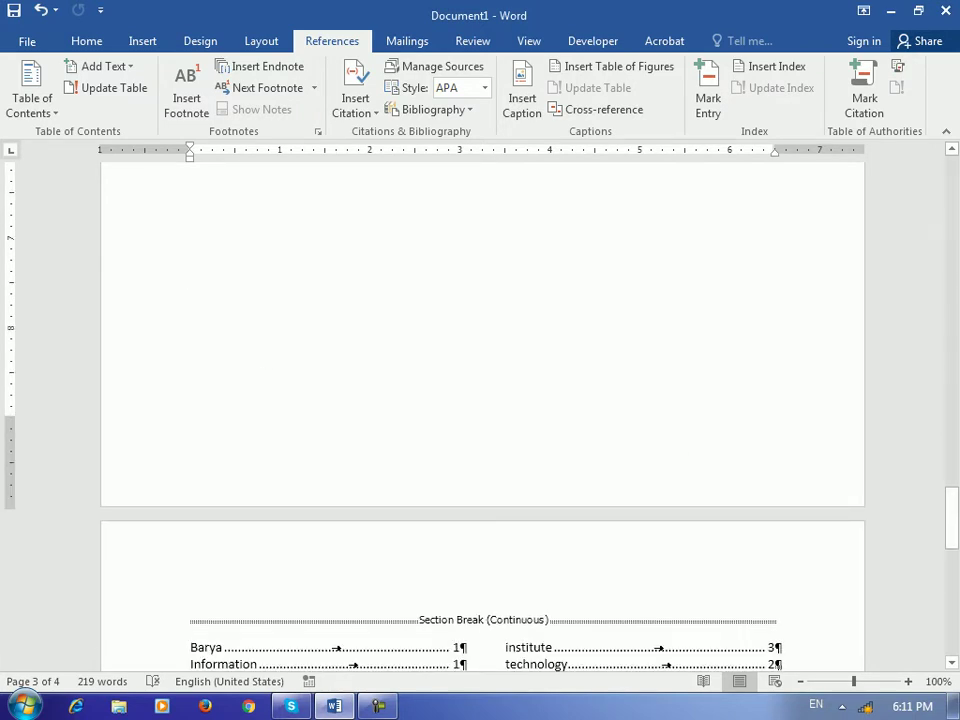
# Below the index, insert a table of authorities listing (Dawood, 2018) and (wali, 2018) under Cases
pyautogui.scroll(-8, 480, 400)
pyautogui.press('Return')
pyautogui.press('Return')
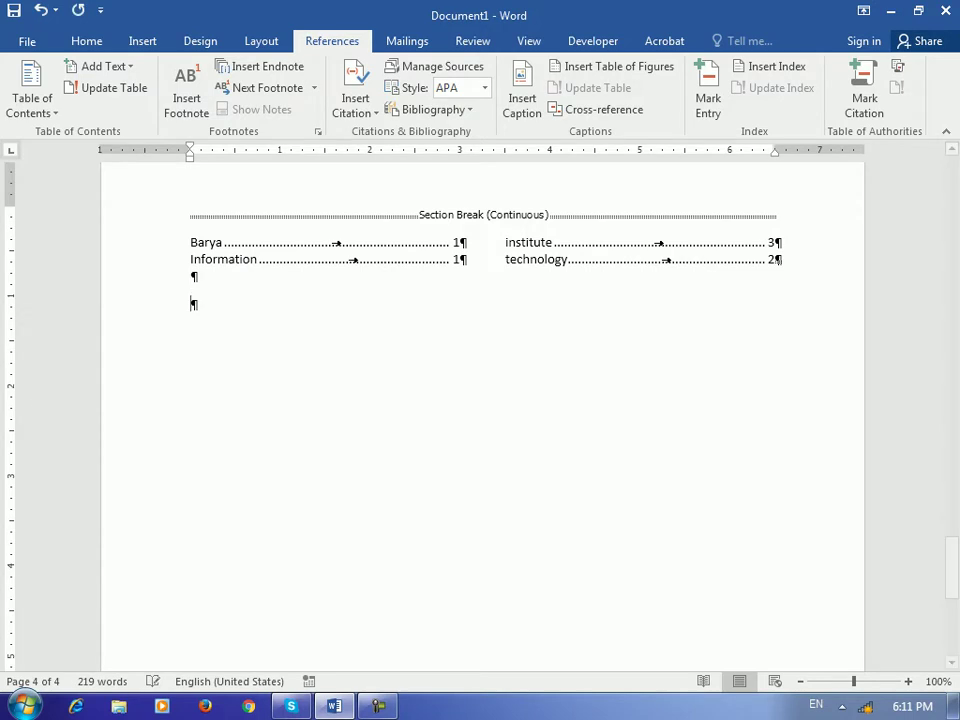
pyautogui.click(86, 40)
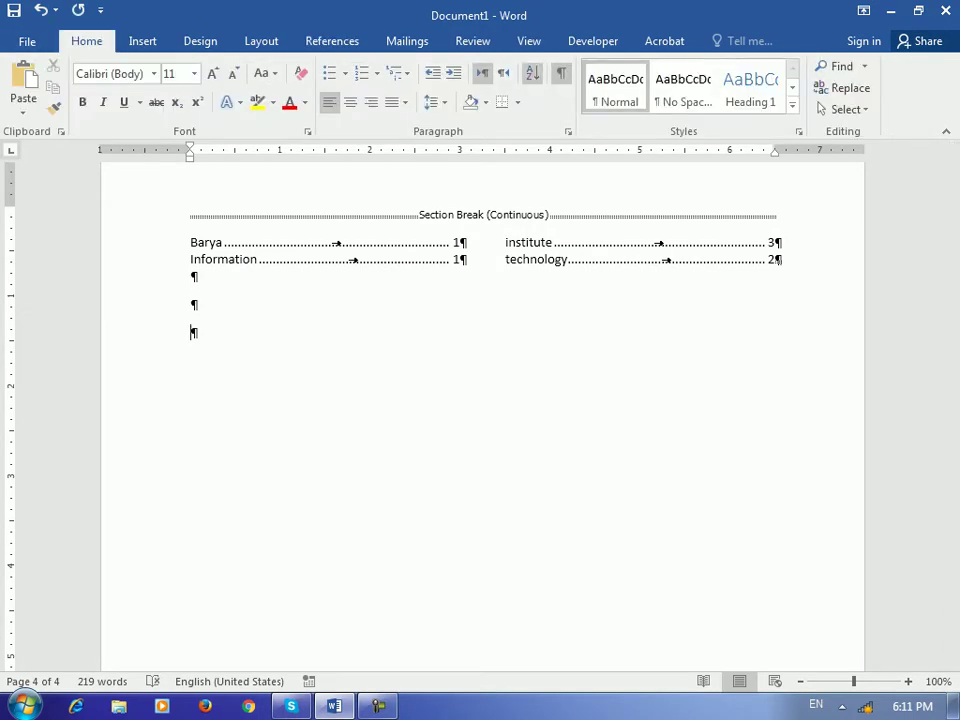
pyautogui.hotkey('ctrl', 'shift', '8')
pyautogui.click(332, 40)
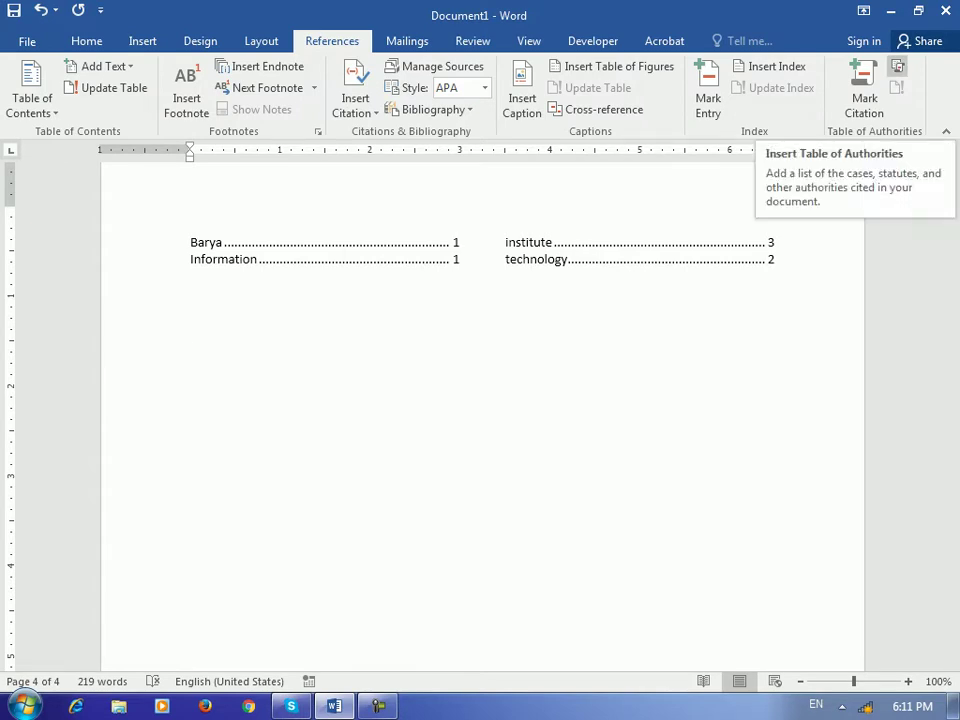
pyautogui.click(897, 66)
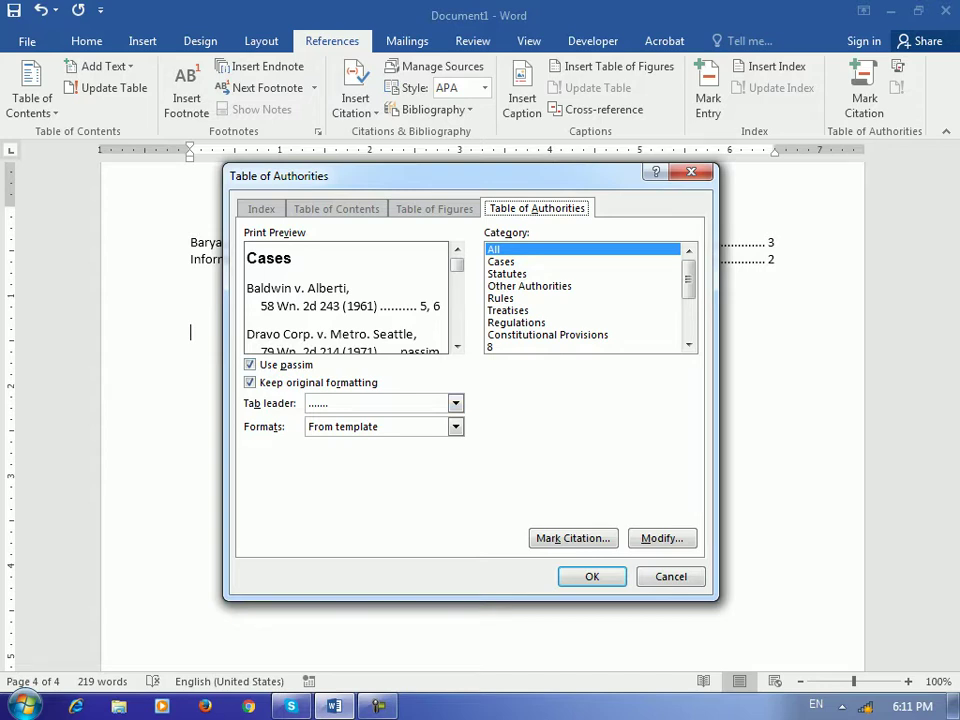
pyautogui.press('Return')
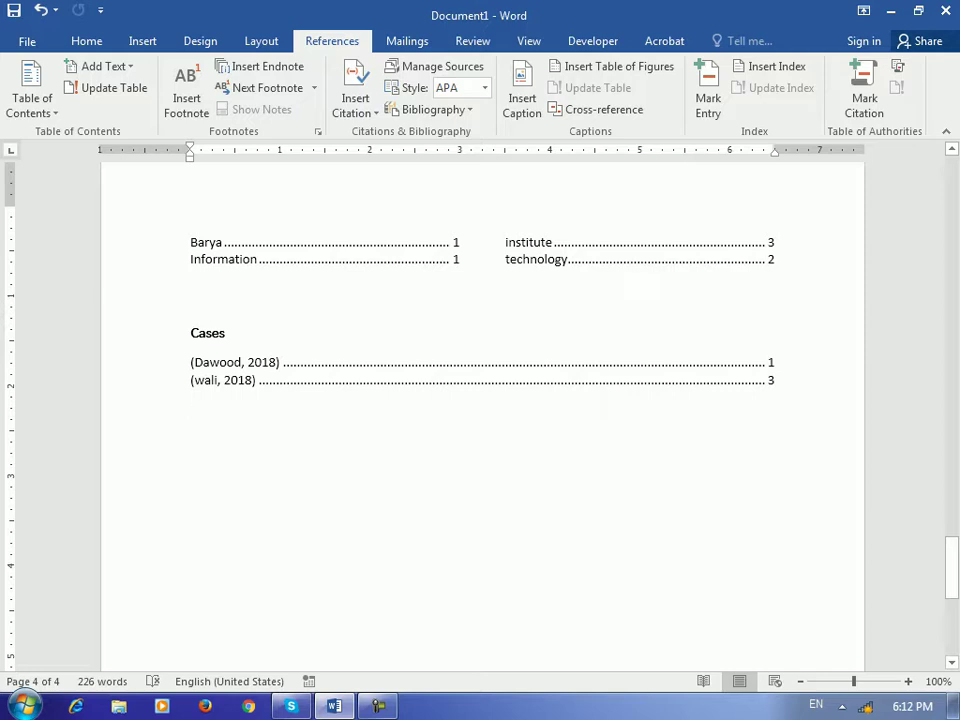
# Show the Mailings tab and put the cursor on a new line below the Cases table of authorities
pyautogui.press('Up')
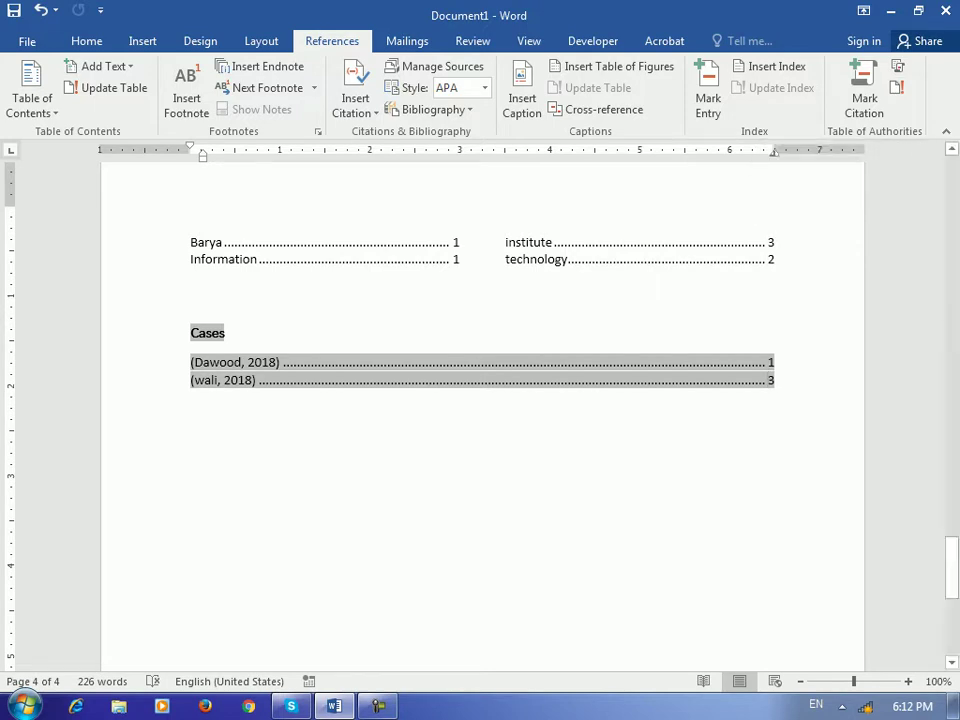
pyautogui.click(407, 41)
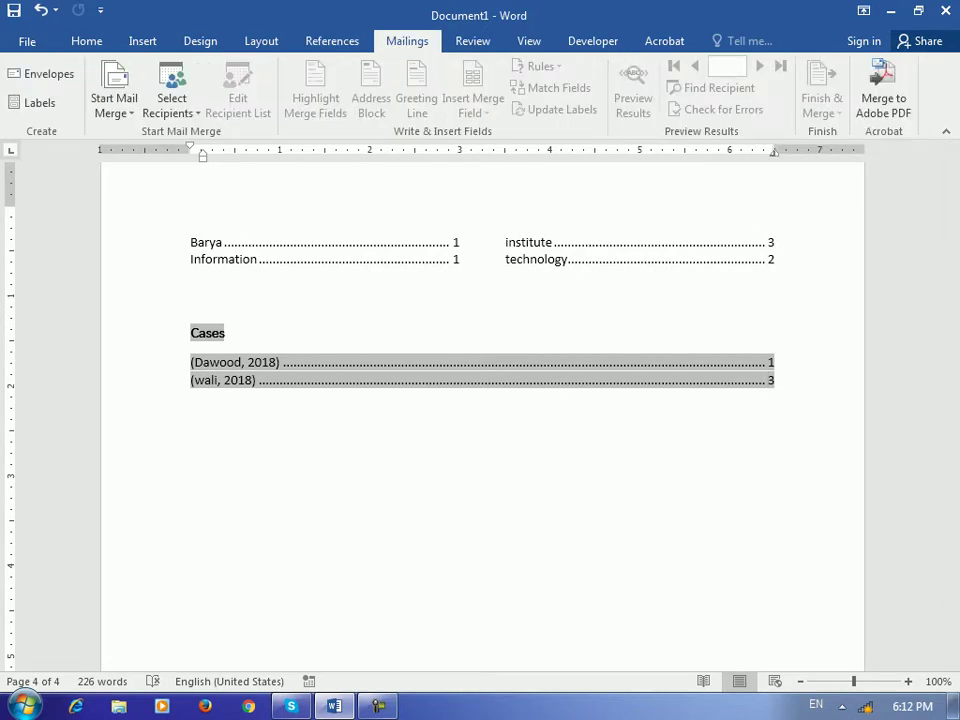
pyautogui.click(191, 397)
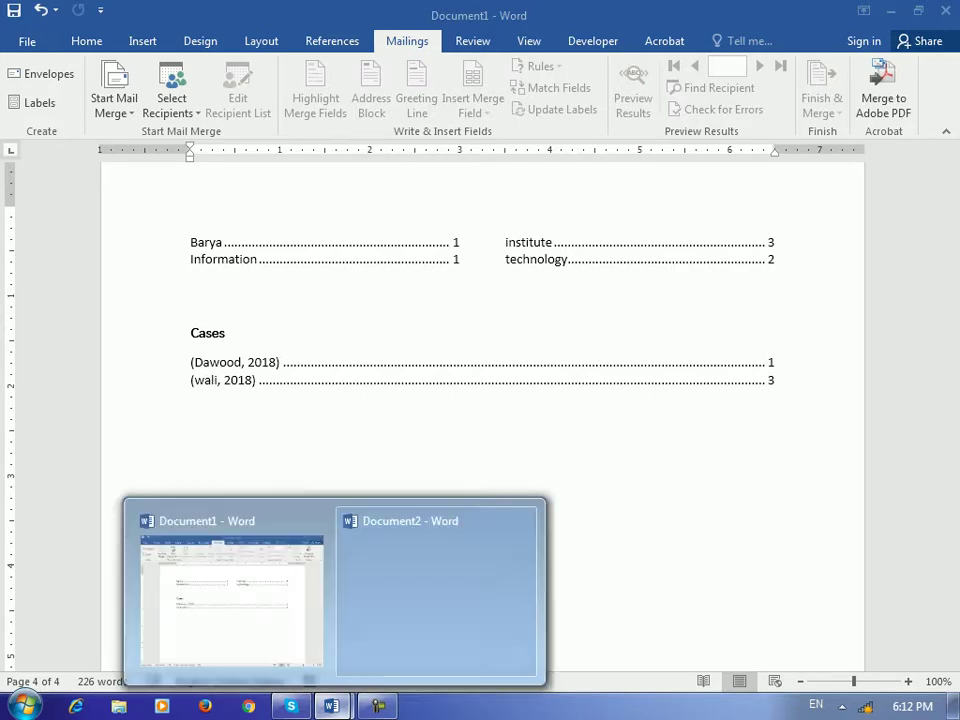
# Create a new blank document and open the Mailings Envelopes and Labels dialog
pyautogui.click(250, 560)
pyautogui.hotkey('ctrl', 'n')
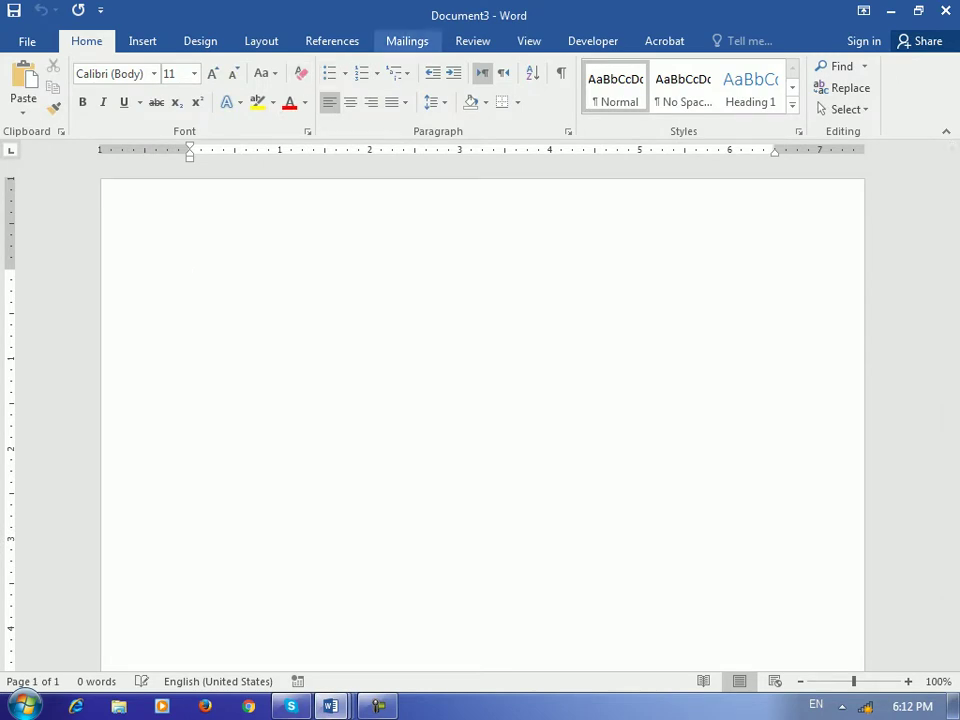
pyautogui.click(407, 41)
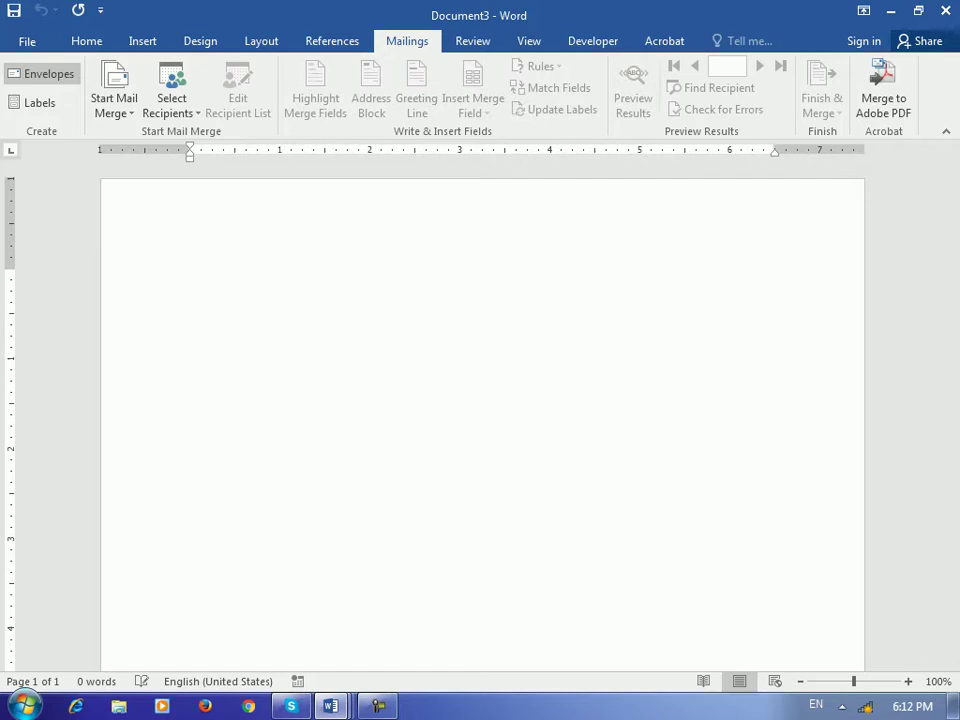
pyautogui.click(41, 73)
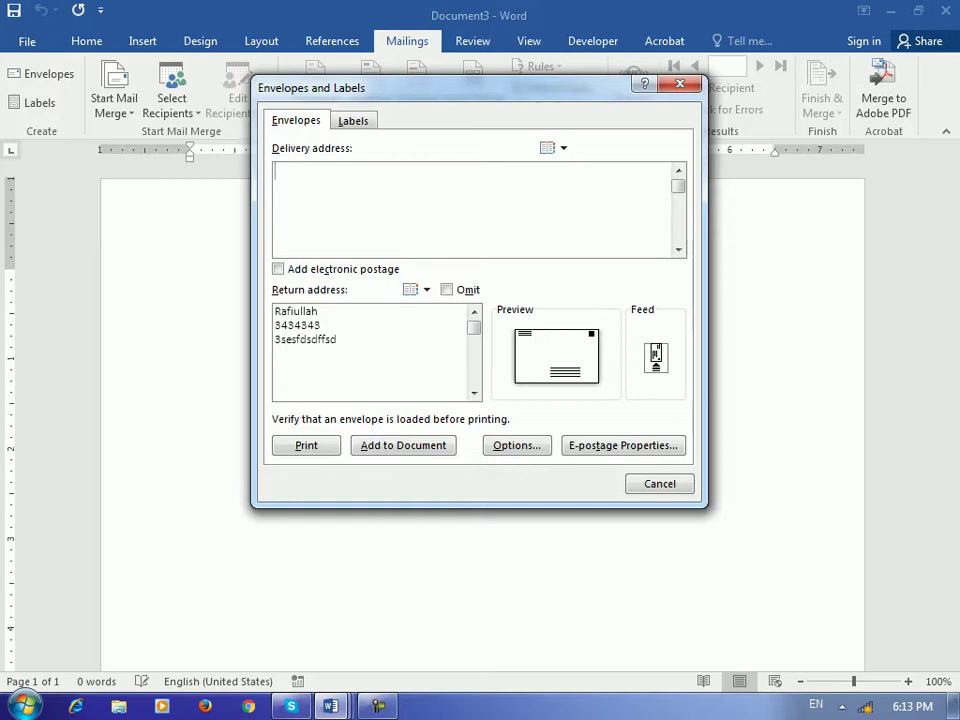
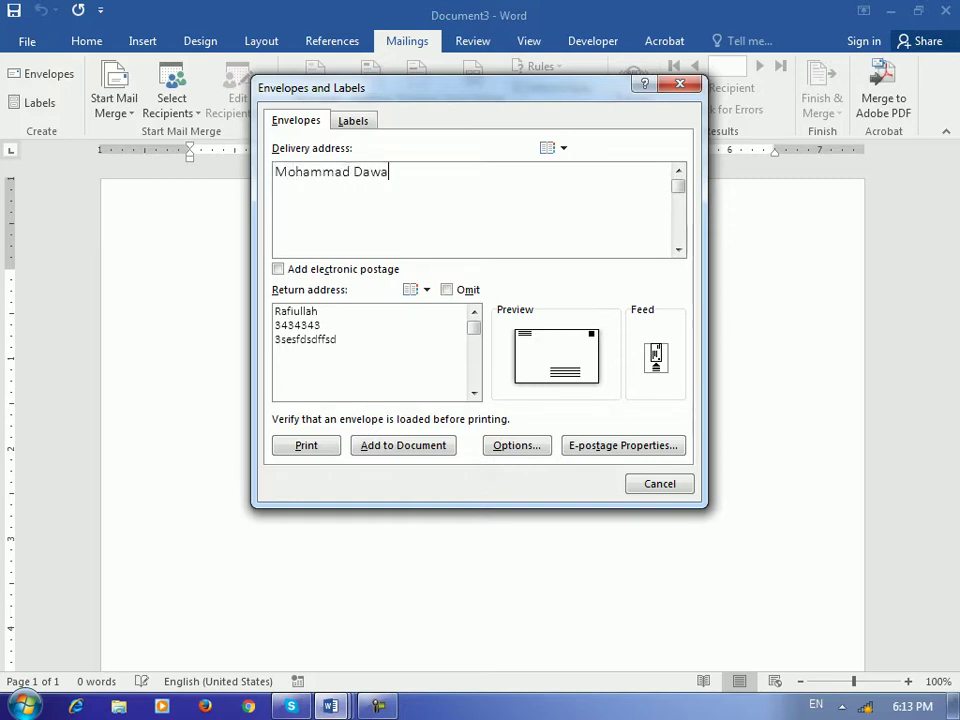
# Enter the recipient's name, 'HR Manager' and the recipient's phone number as three delivery address lines
pyautogui.press('Return')
pyautogui.write('HR manag')
pyautogui.press('BackSpace')
pyautogui.press('BackSpace')
pyautogui.press('BackSpace')
pyautogui.press('BackSpace')
pyautogui.press('BackSpace')
pyautogui.write('Manager')
pyautogui.press('Return')
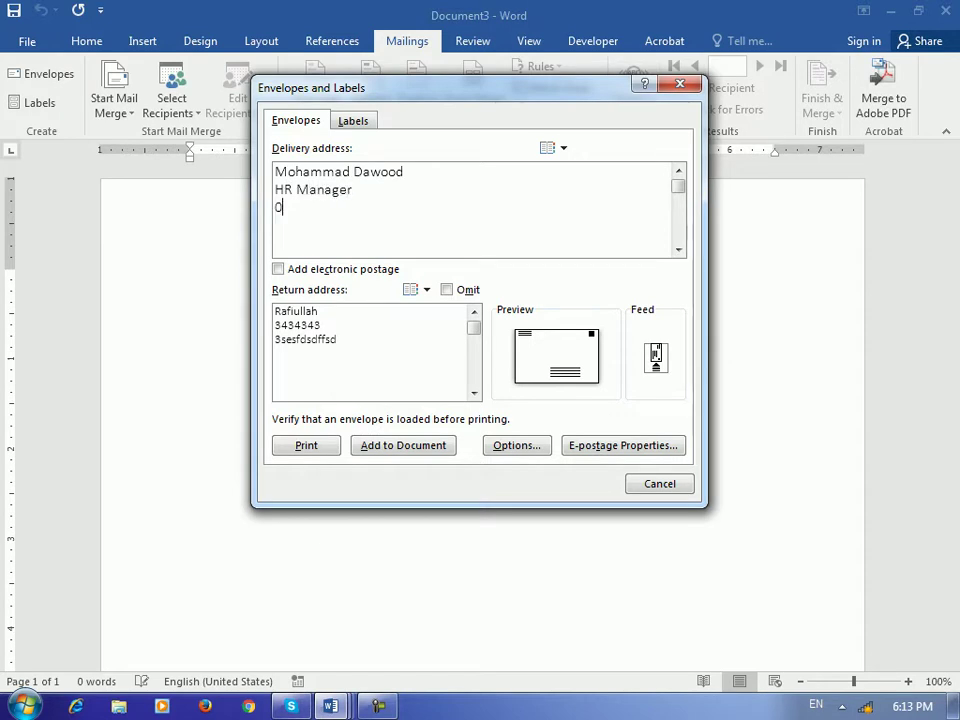
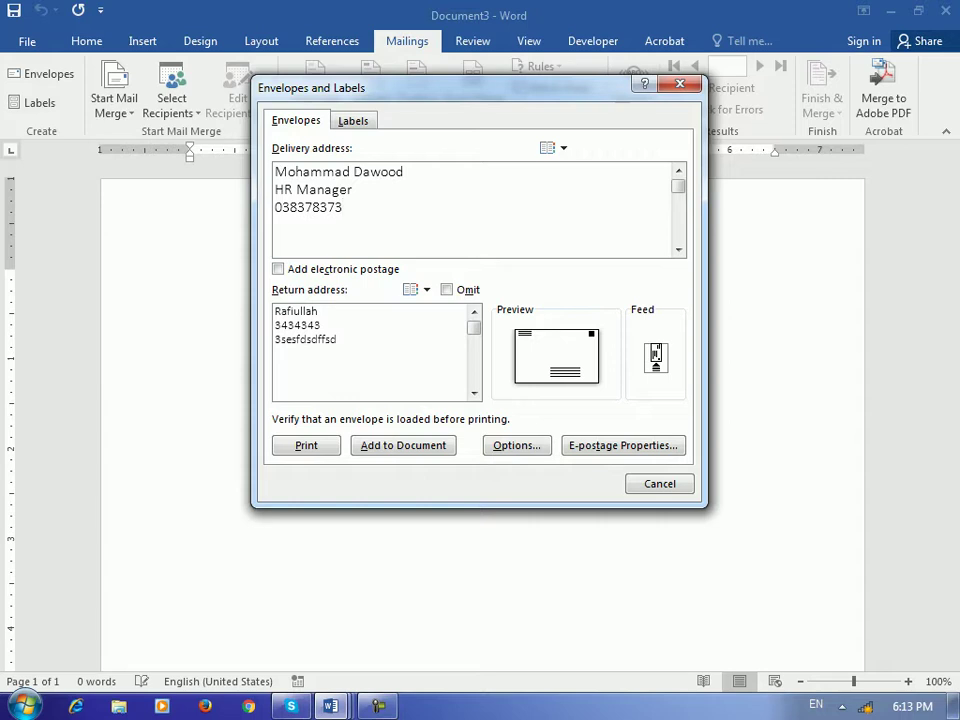
pyautogui.click(338, 339)
# Choose C6 (114 x 162 mm) as the envelope size in Envelope Options
pyautogui.click(516, 445)
pyautogui.moveTo(680, 129); pyautogui.dragTo(378, 80)
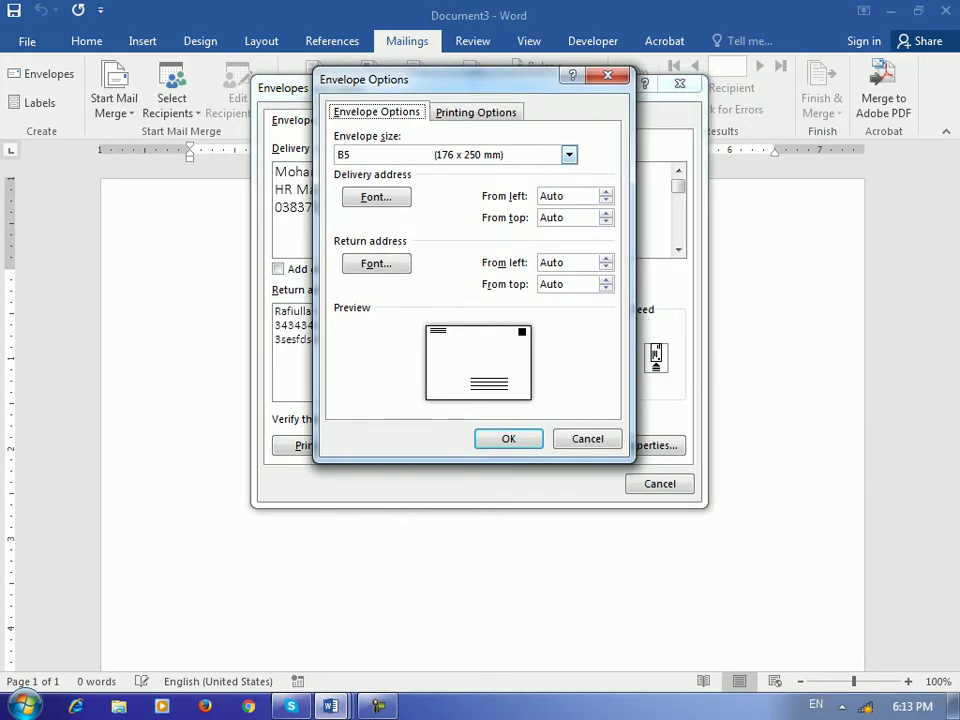
pyautogui.click(568, 154)
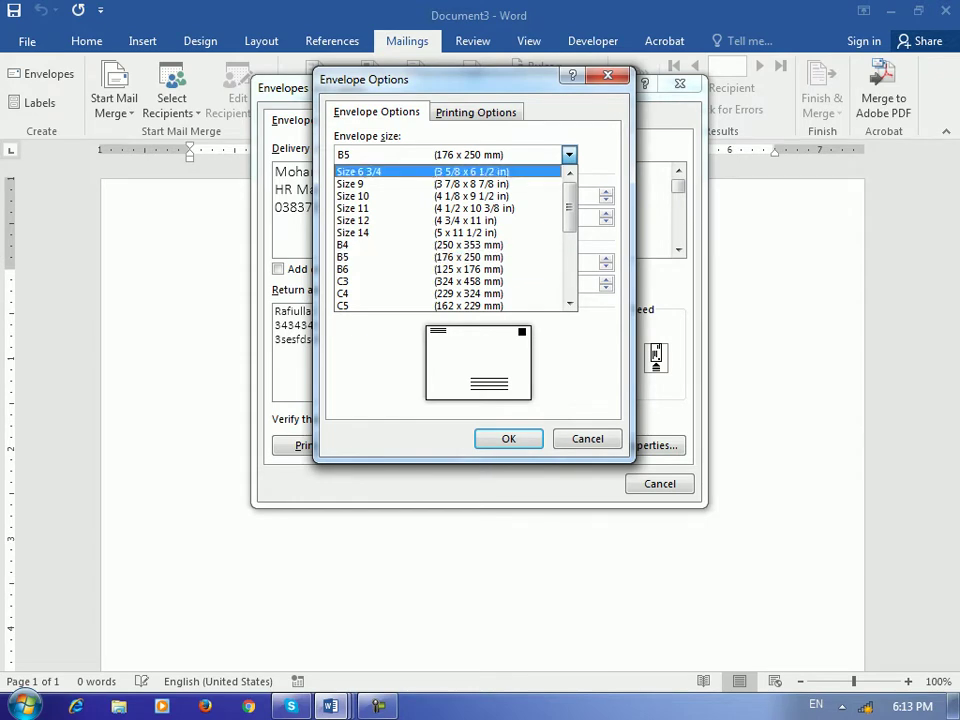
pyautogui.scroll(-4, 450, 240)
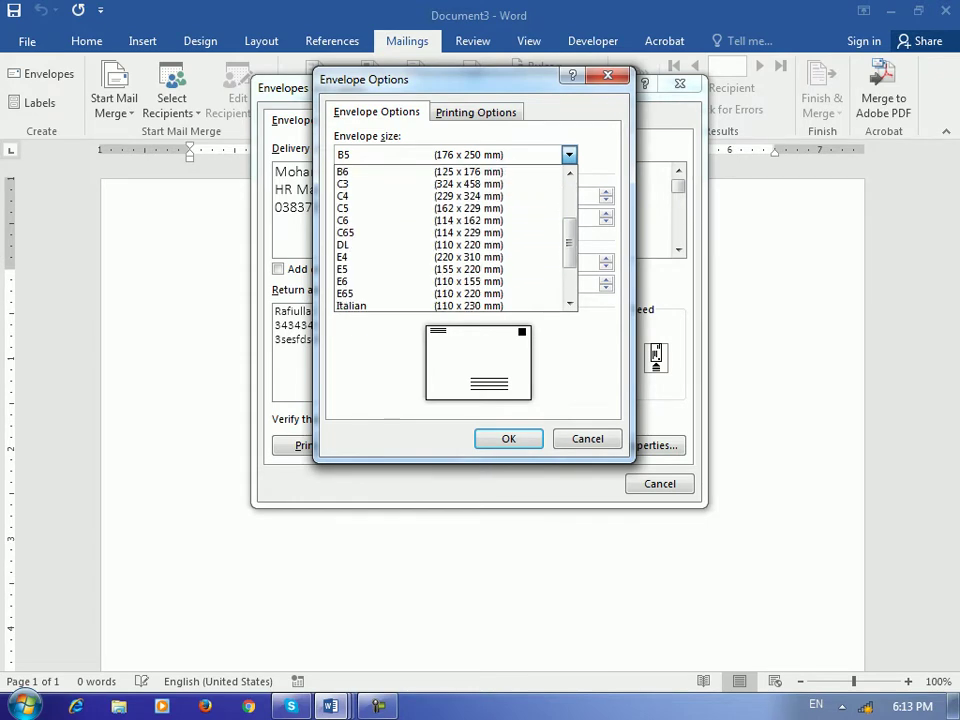
pyautogui.scroll(2, 450, 240)
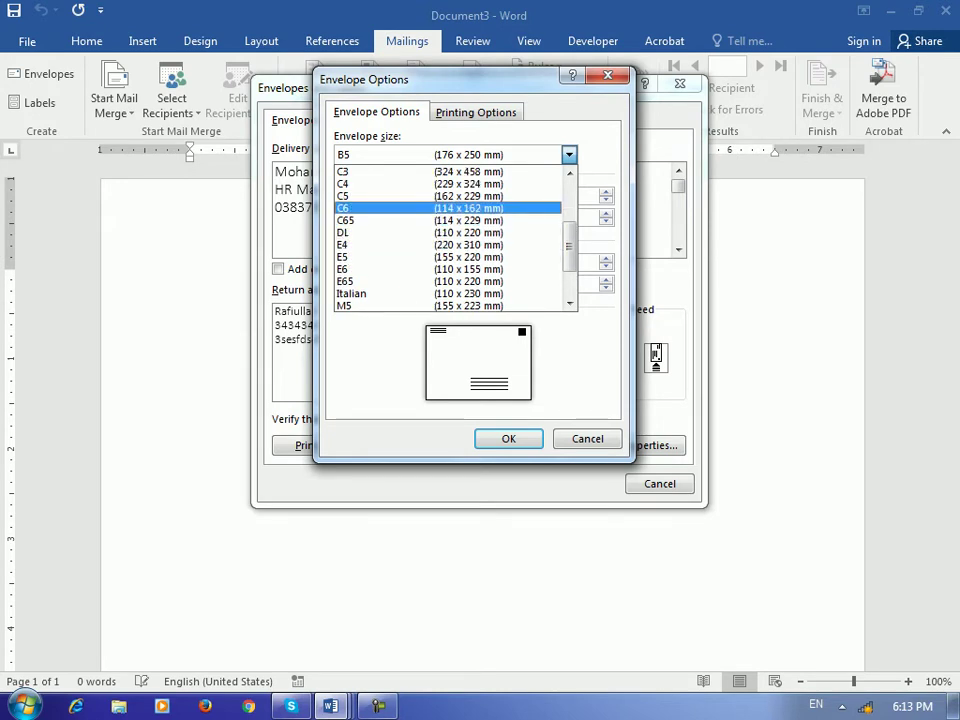
pyautogui.click(450, 208)
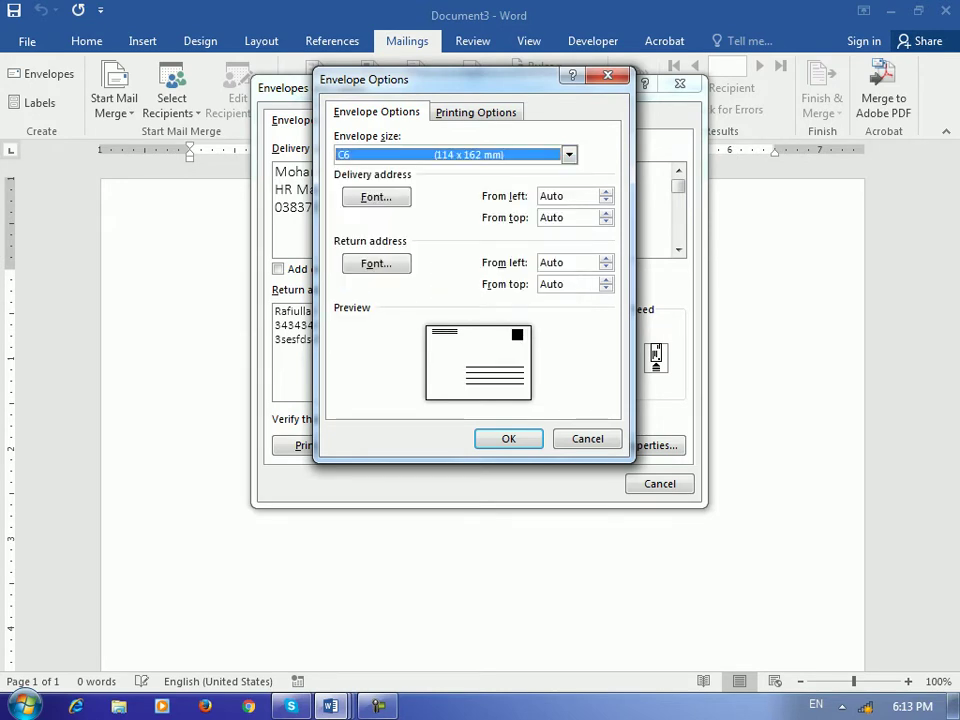
pyautogui.moveTo(380, 79); pyautogui.dragTo(681, 121)
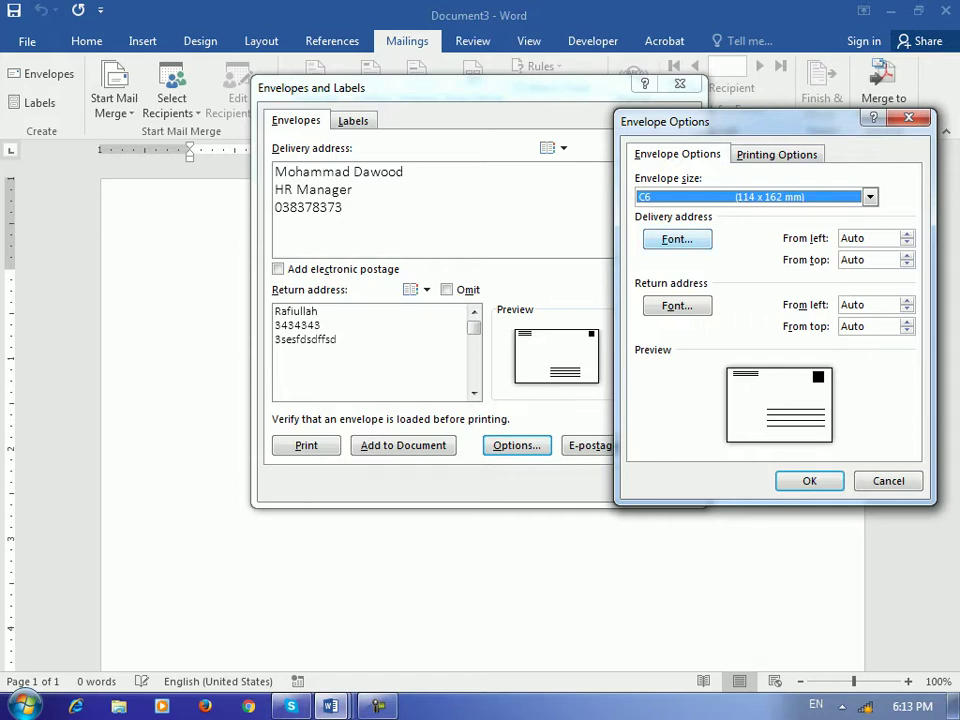
# Make the delivery address font bold and blue
pyautogui.click(677, 239)
pyautogui.moveTo(300, 82); pyautogui.dragTo(438, 92)
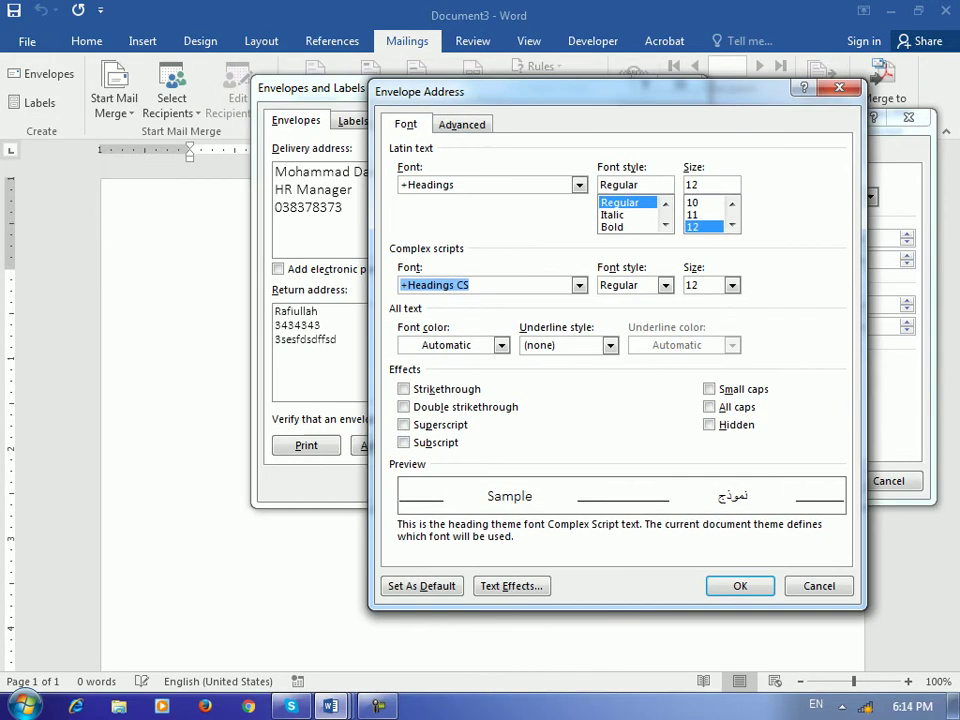
pyautogui.click(611, 226)
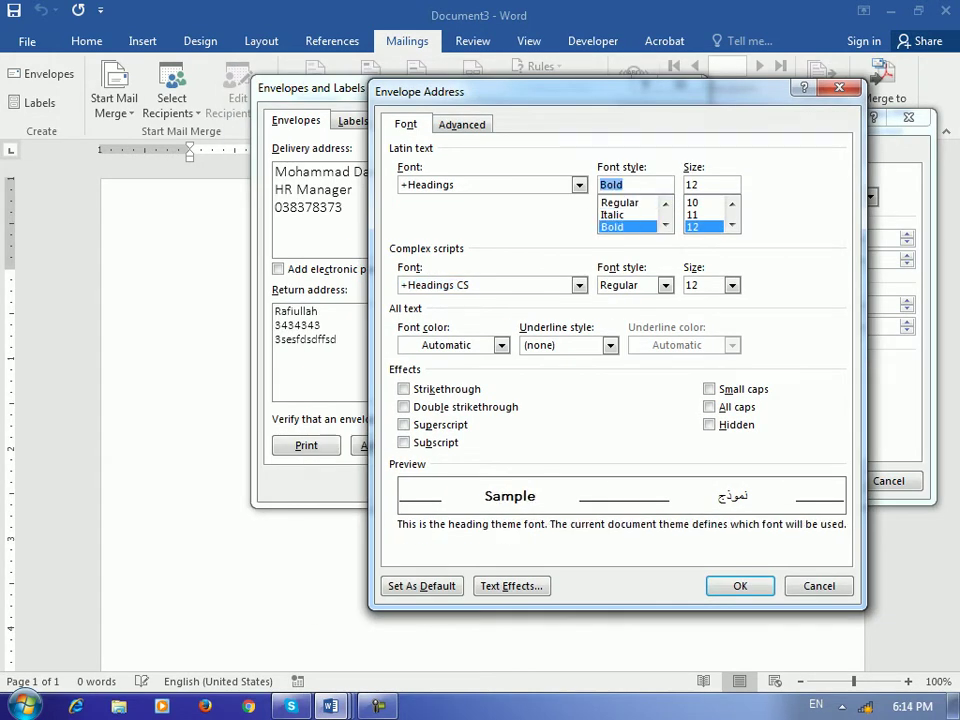
pyautogui.click(609, 345)
pyautogui.click(609, 345)
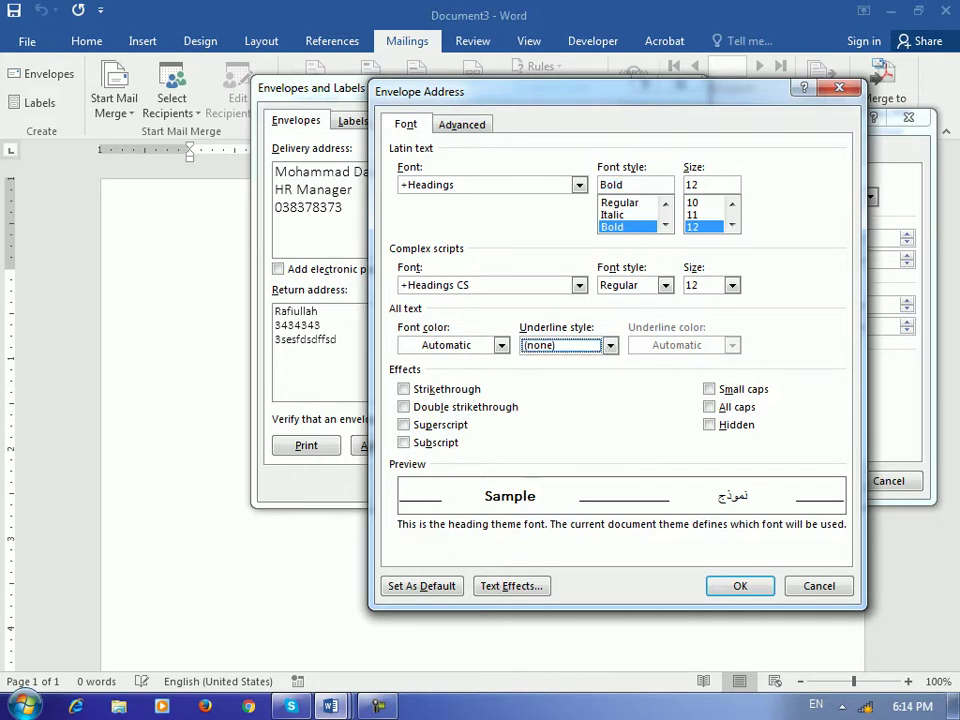
pyautogui.click(501, 345)
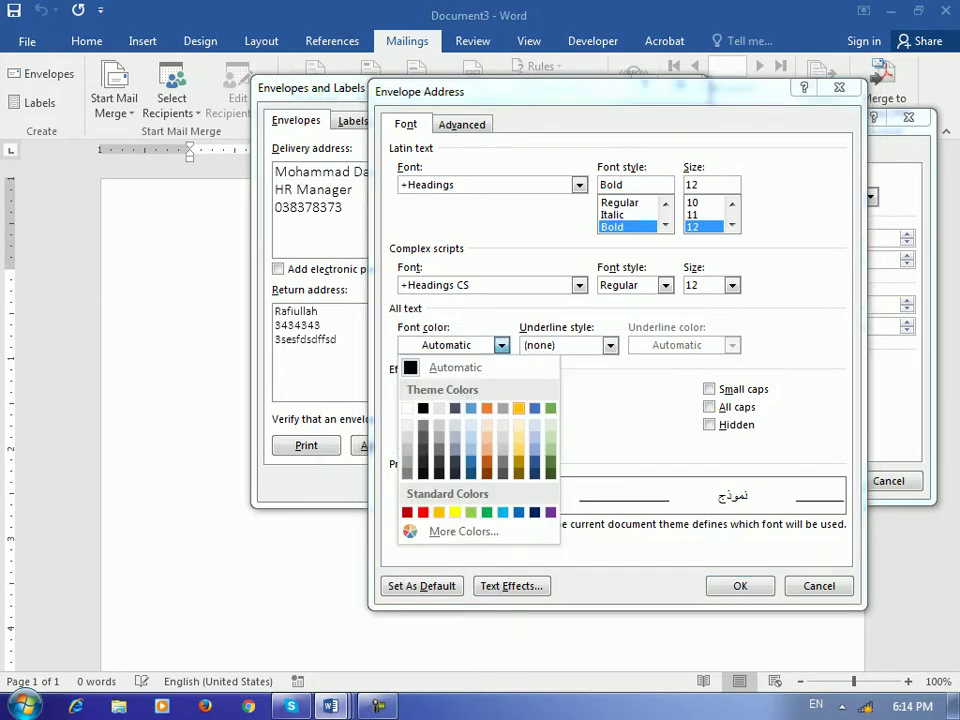
pyautogui.click(470, 405)
pyautogui.press('Return')
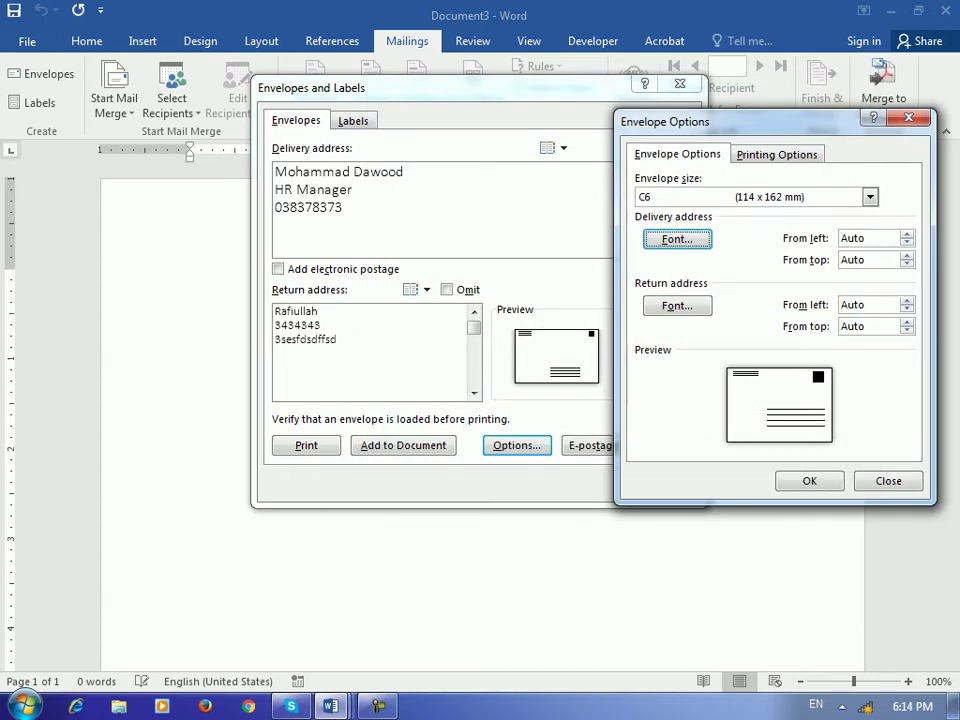
# Make the return address font bold and orange, then apply the envelope options
pyautogui.click(677, 306)
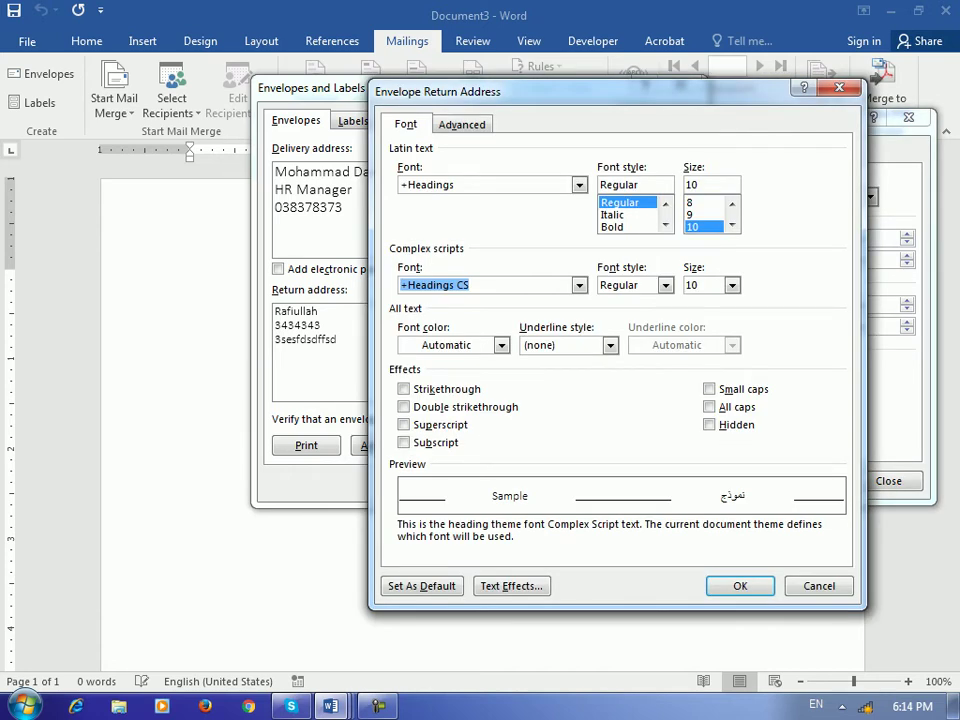
pyautogui.click(612, 227)
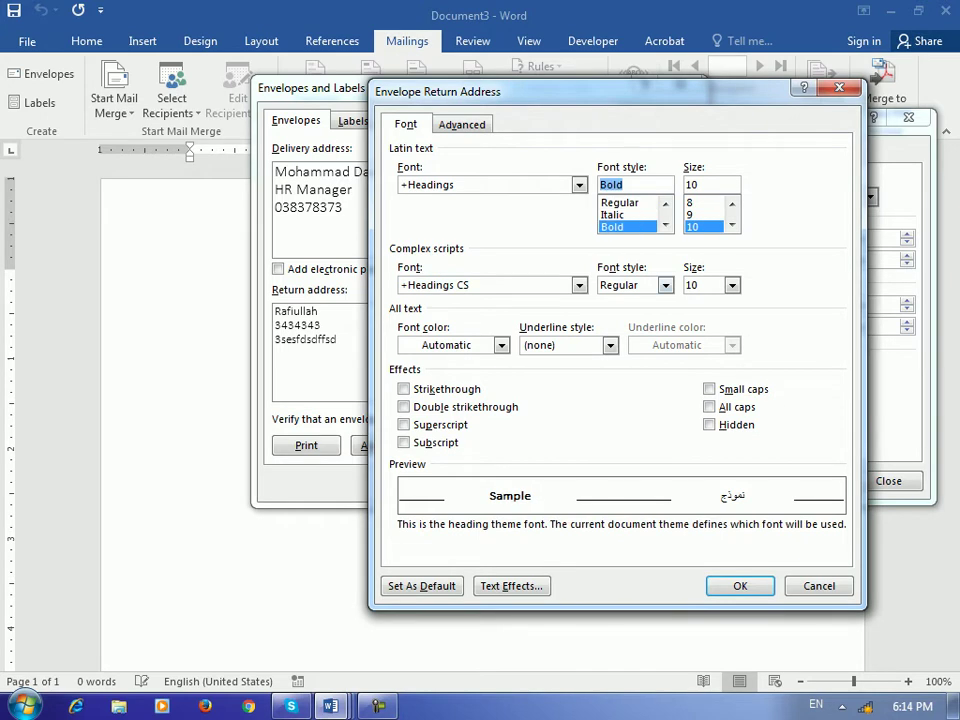
pyautogui.click(501, 345)
pyautogui.click(486, 469)
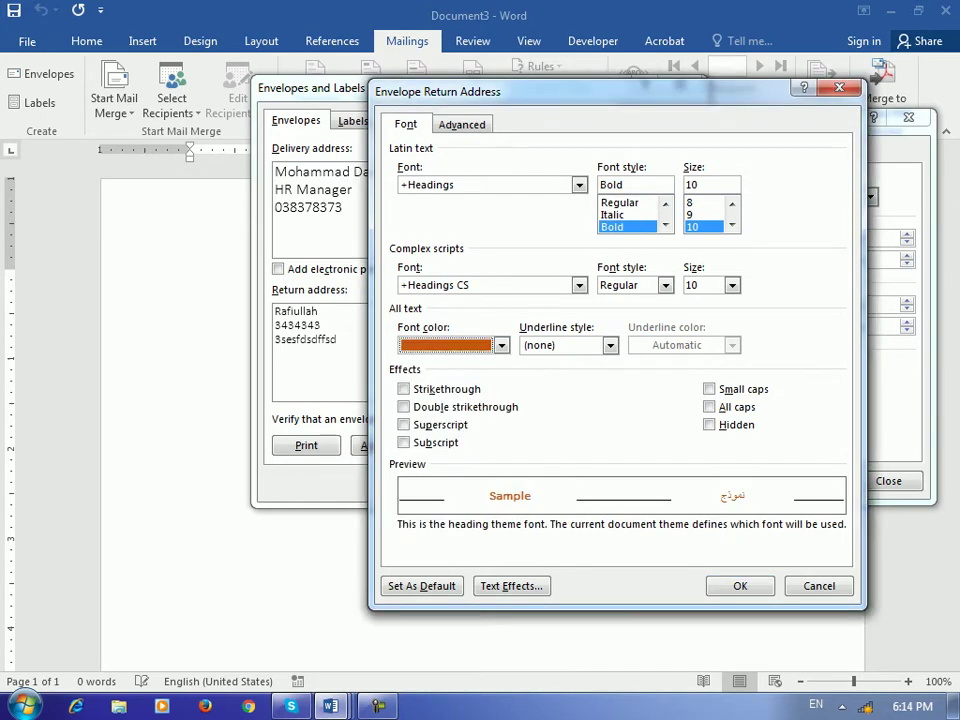
pyautogui.press('Return')
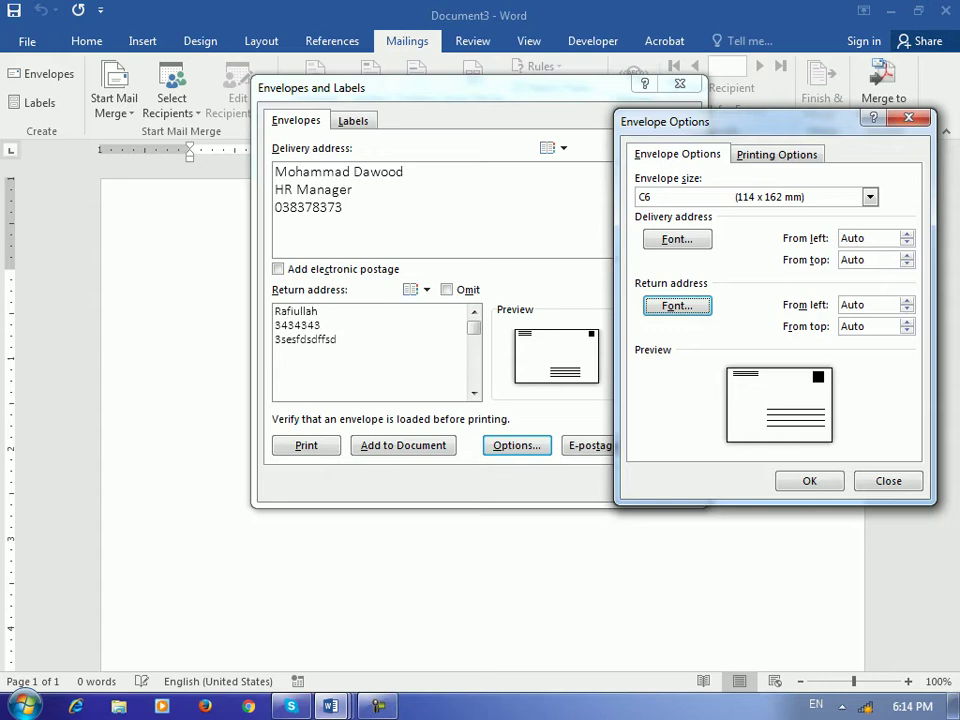
pyautogui.press('Return')
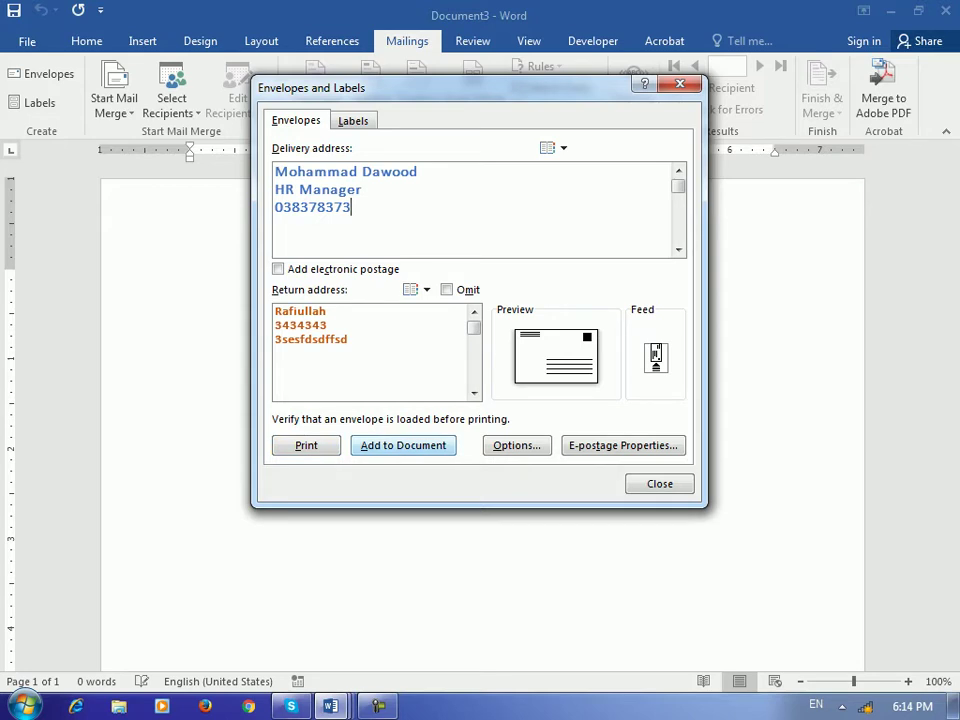
# Add the C6 envelope to Document3 and scroll down to its blank second page
pyautogui.click(403, 445)
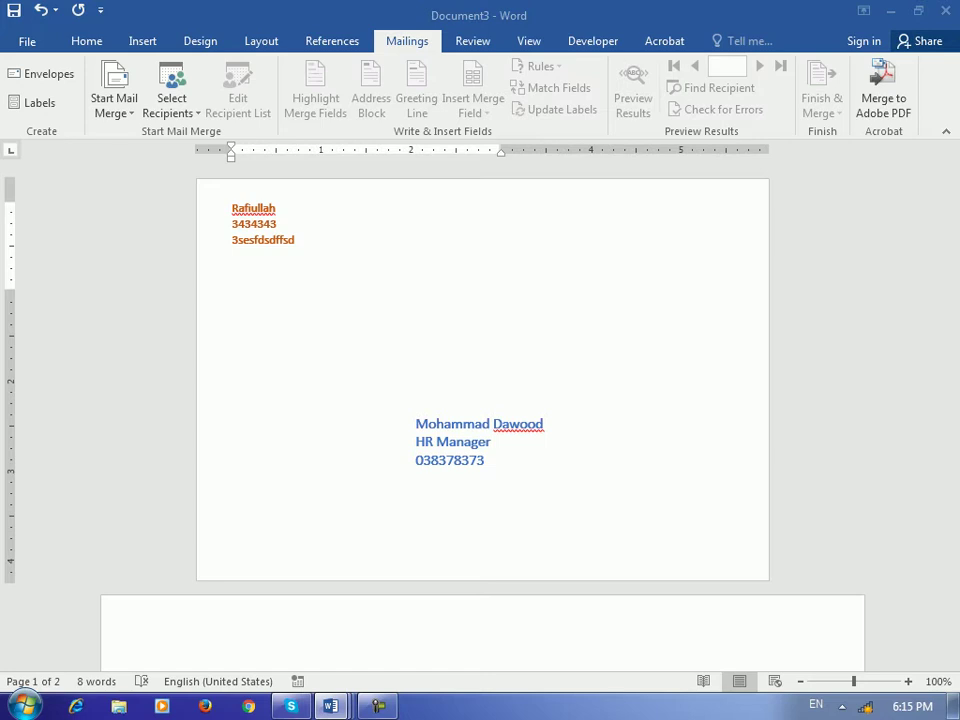
pyautogui.moveTo(330, 706)
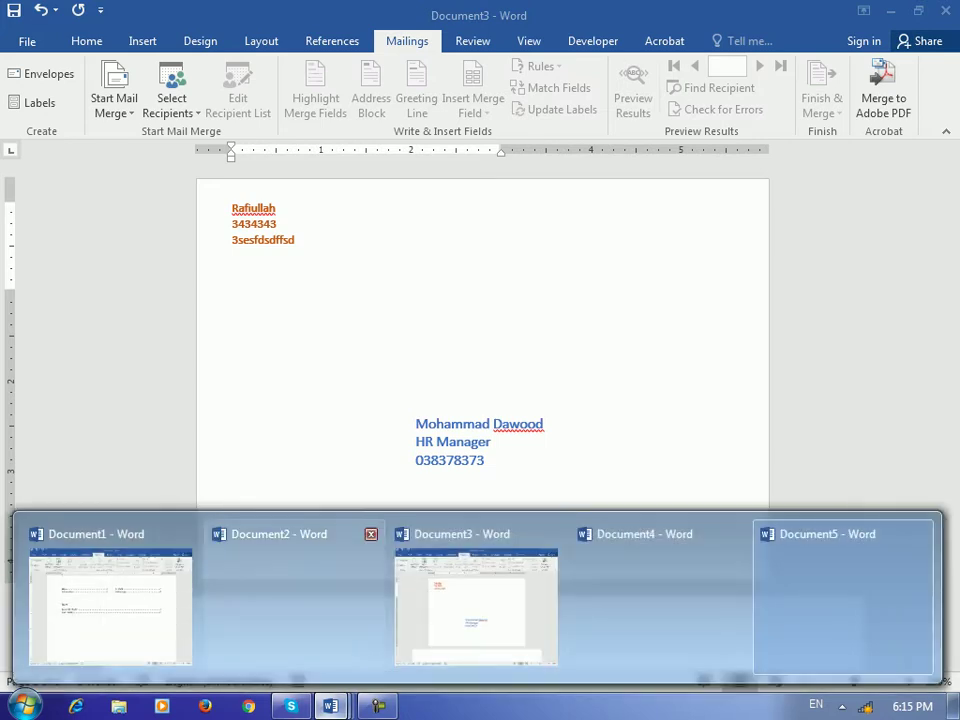
pyautogui.click(482, 596)
pyautogui.click(270, 240)
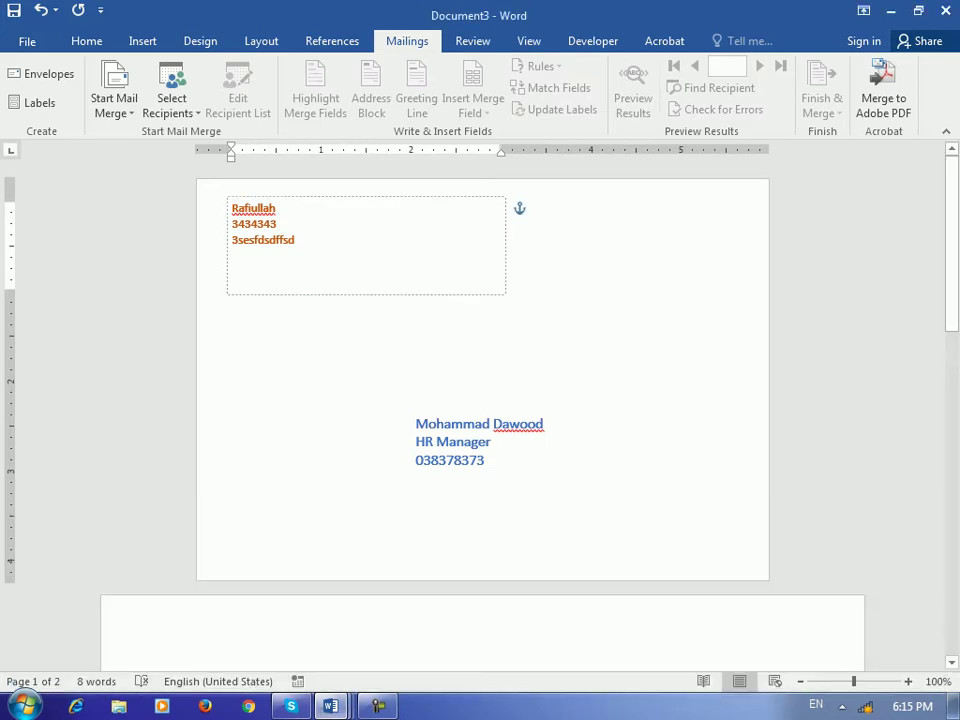
pyautogui.scroll(-5, 482, 400)
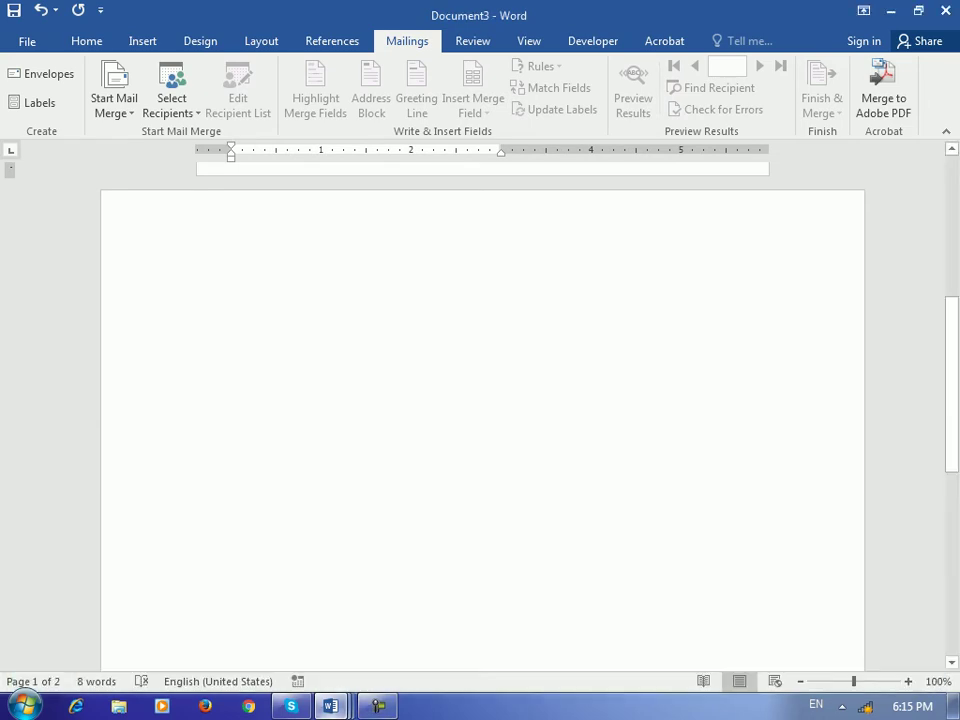
# In a new document, open the Labels settings and type the 'Name: __________________' line
pyautogui.moveTo(330, 706)
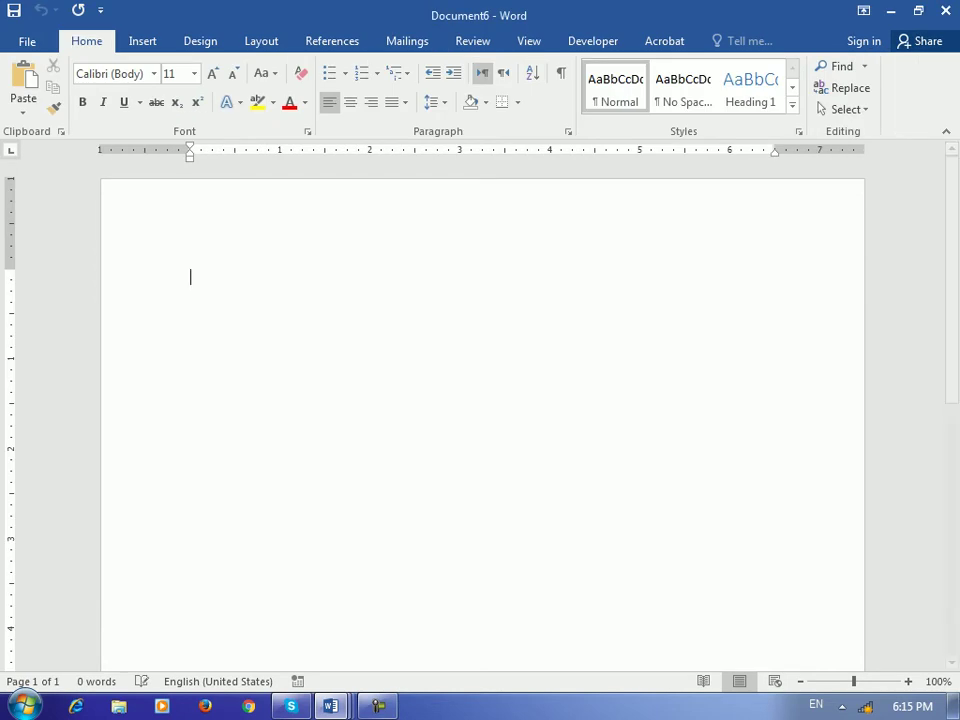
pyautogui.click(407, 41)
pyautogui.hotkey('alt', 'm')
pyautogui.press('l')
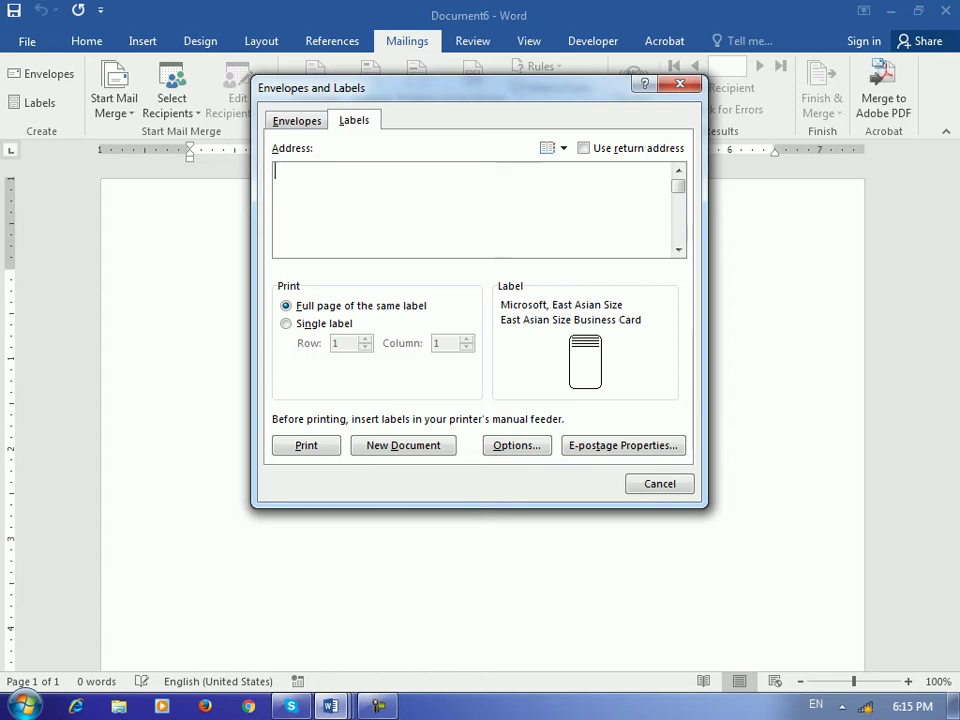
pyautogui.write('Name: __________________')
pyautogui.press('Return')
# Add the 'Date' and 'Person __________________' fill-in lines to the label text
pyautogui.write('__')
pyautogui.press('BackSpace')
pyautogui.press('BackSpace')
pyautogui.press('BackSpace')
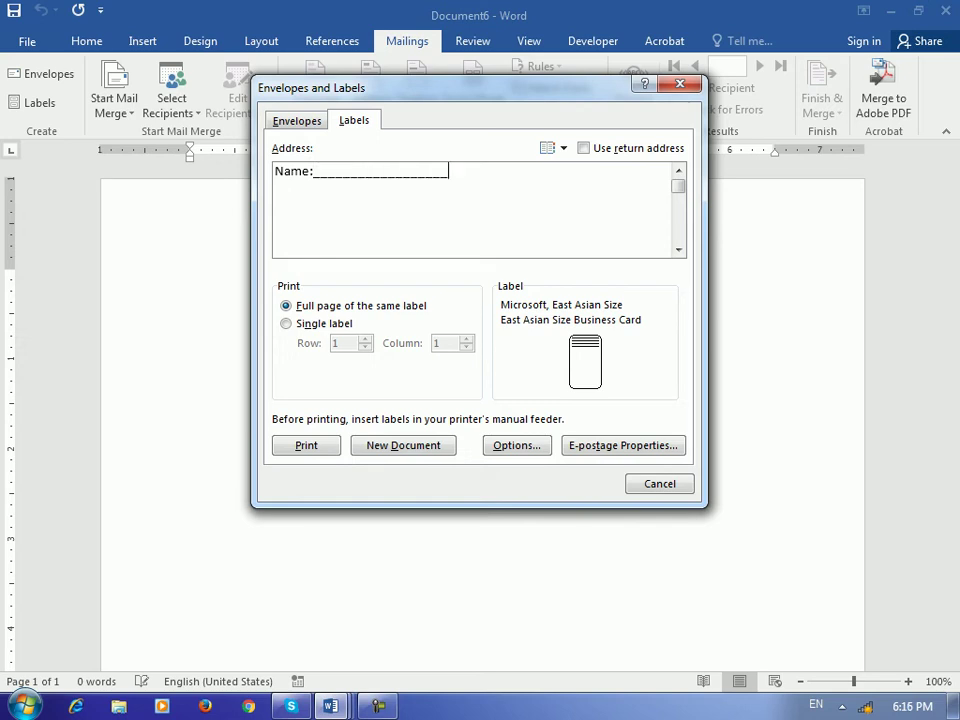
pyautogui.press('Return')
pyautogui.write('Datre')
pyautogui.press('BackSpace')
pyautogui.press('BackSpace')
pyautogui.write('___________________')
pyautogui.press('Return')
pyautogui.write('Per')
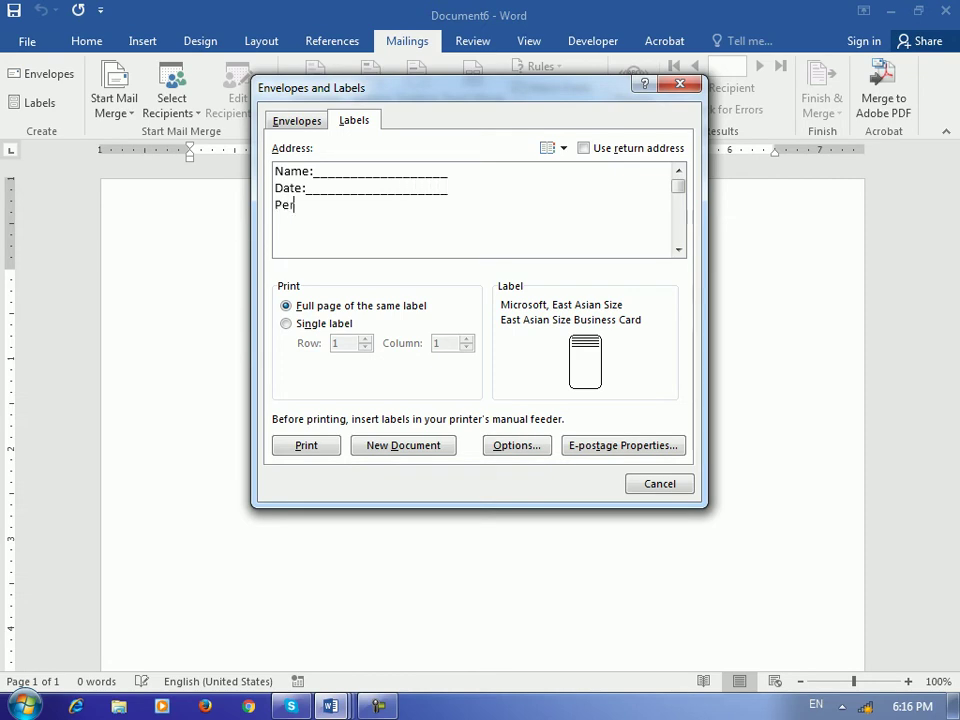
pyautogui.write('son __________________')
pyautogui.press('Return')
pyautogui.press('BackSpace')
pyautogui.press('BackSpace')
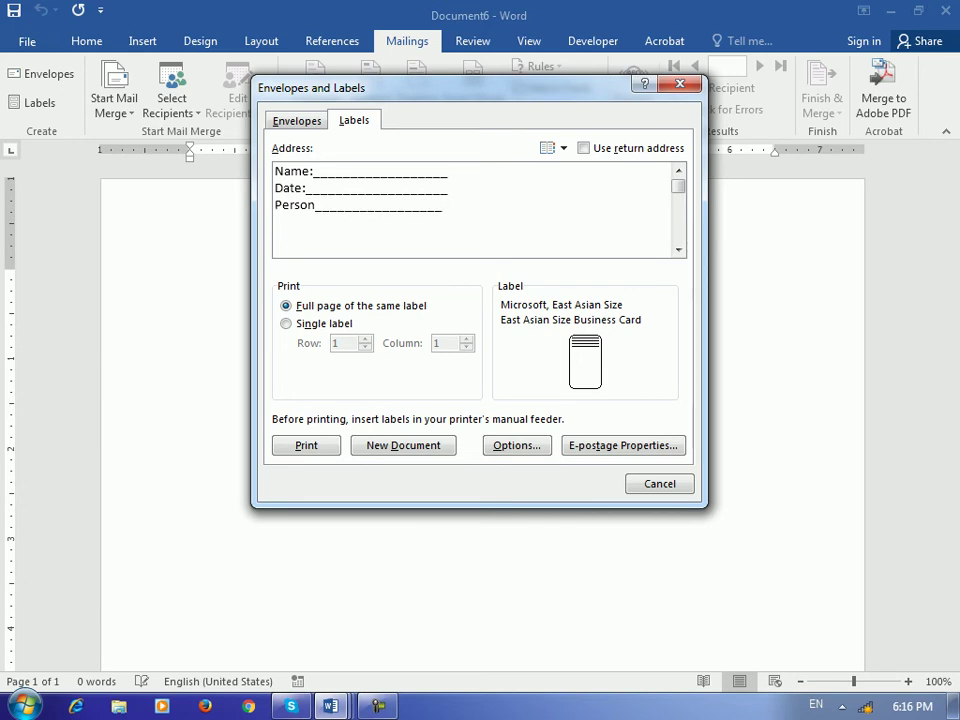
pyautogui.hotkey('alt', 'o')
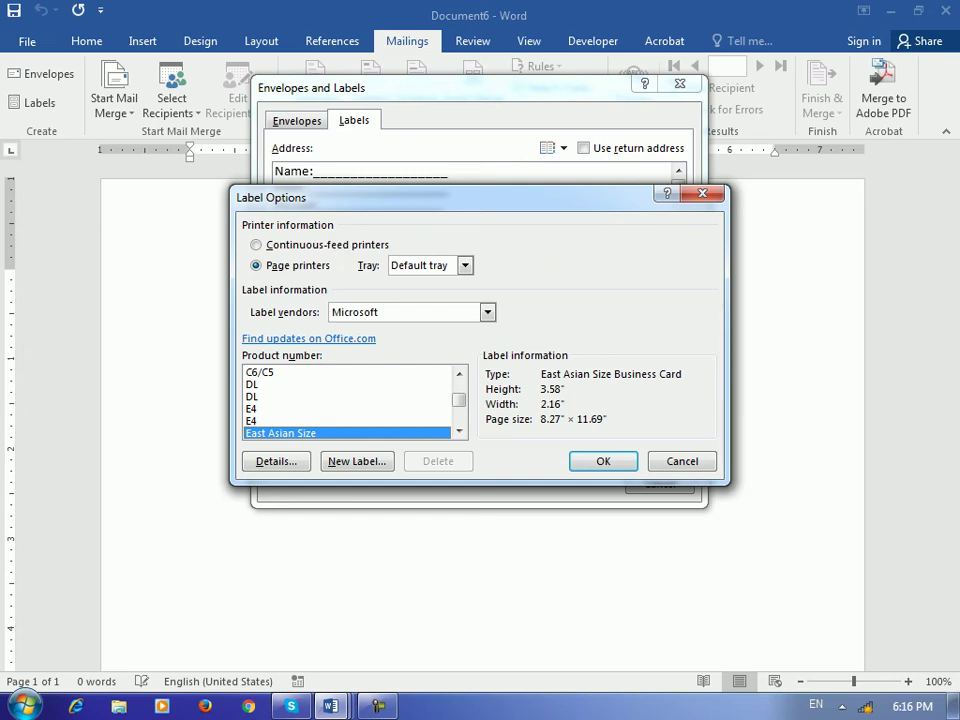
# Browse the label product numbers and confirm Microsoft Wide (Wide Advertisement, 4" x 2")
pyautogui.click(300, 396)
pyautogui.scroll(-3, 350, 402)
pyautogui.click(300, 384)
pyautogui.click(300, 408)
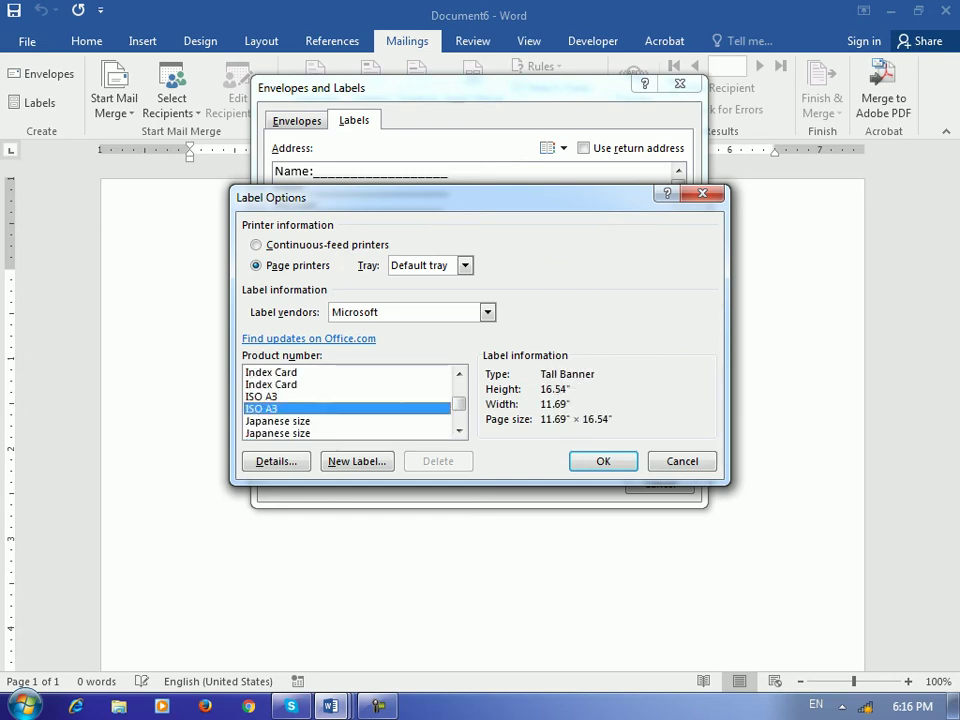
pyautogui.scroll(-3, 350, 402)
pyautogui.click(300, 396)
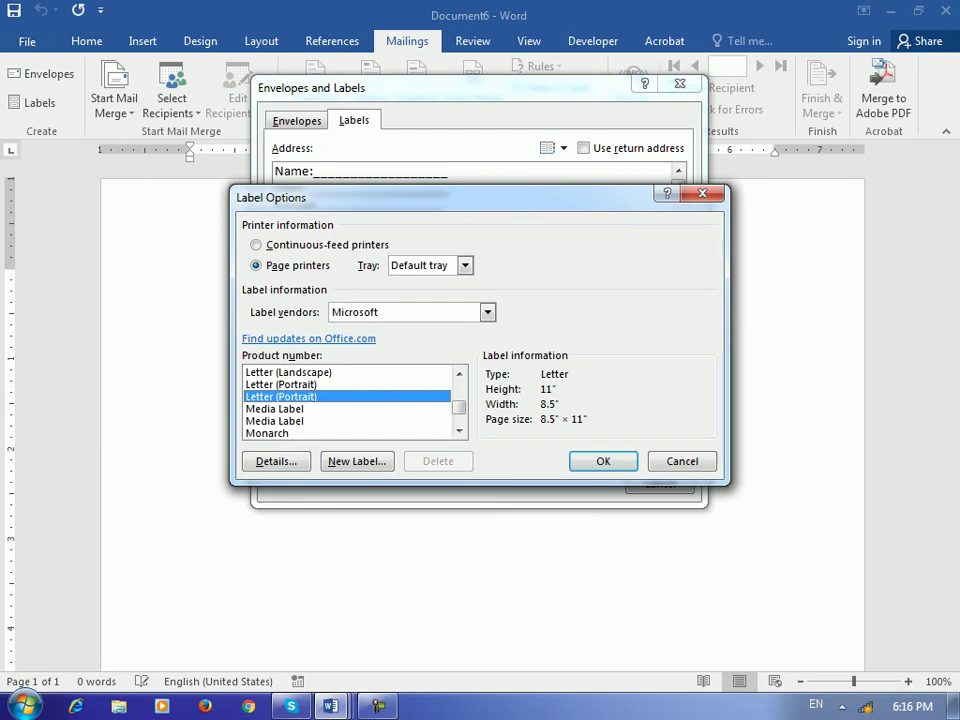
pyautogui.click(300, 420)
pyautogui.scroll(-5, 350, 402)
pyautogui.click(300, 396)
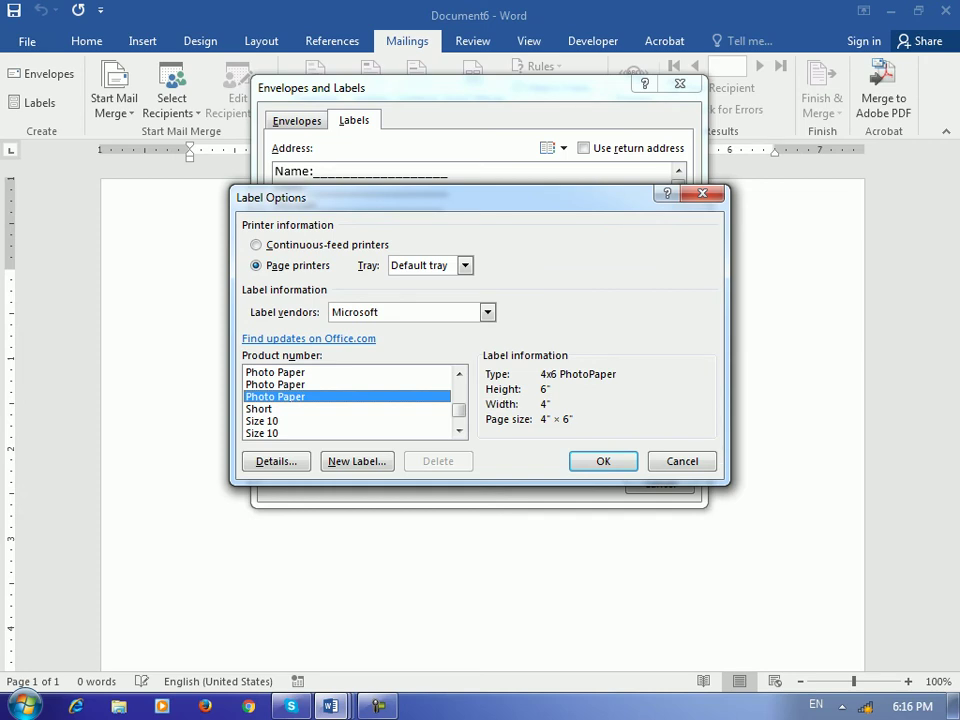
pyautogui.scroll(-3, 350, 402)
pyautogui.click(292, 396)
pyautogui.click(285, 408)
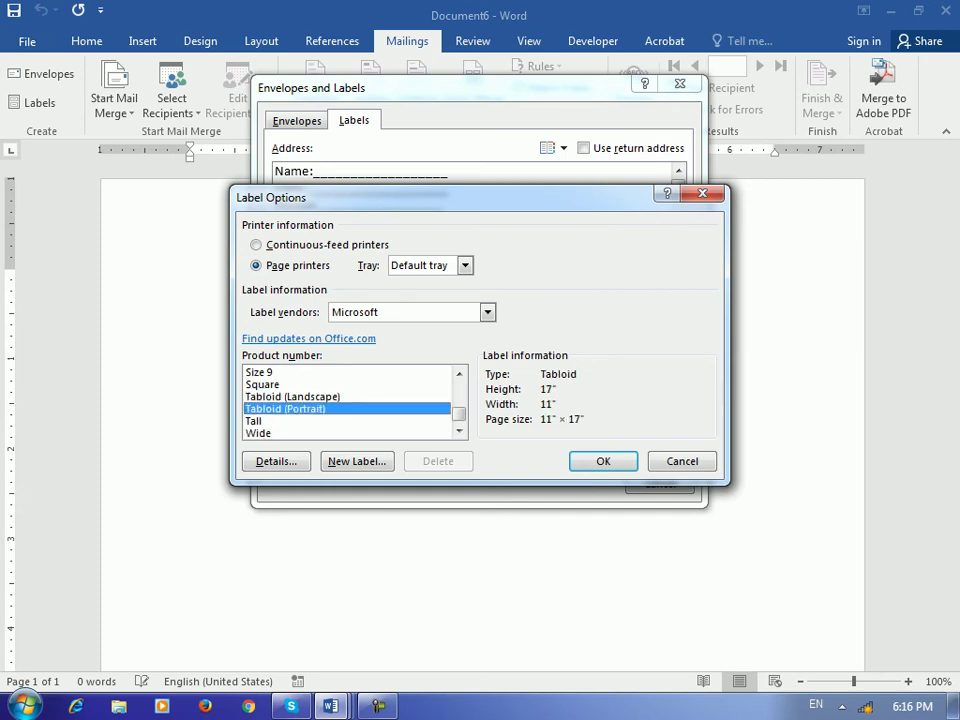
pyautogui.click(254, 421)
pyautogui.scroll(-1, 350, 402)
pyautogui.click(285, 421)
pyautogui.click(258, 408)
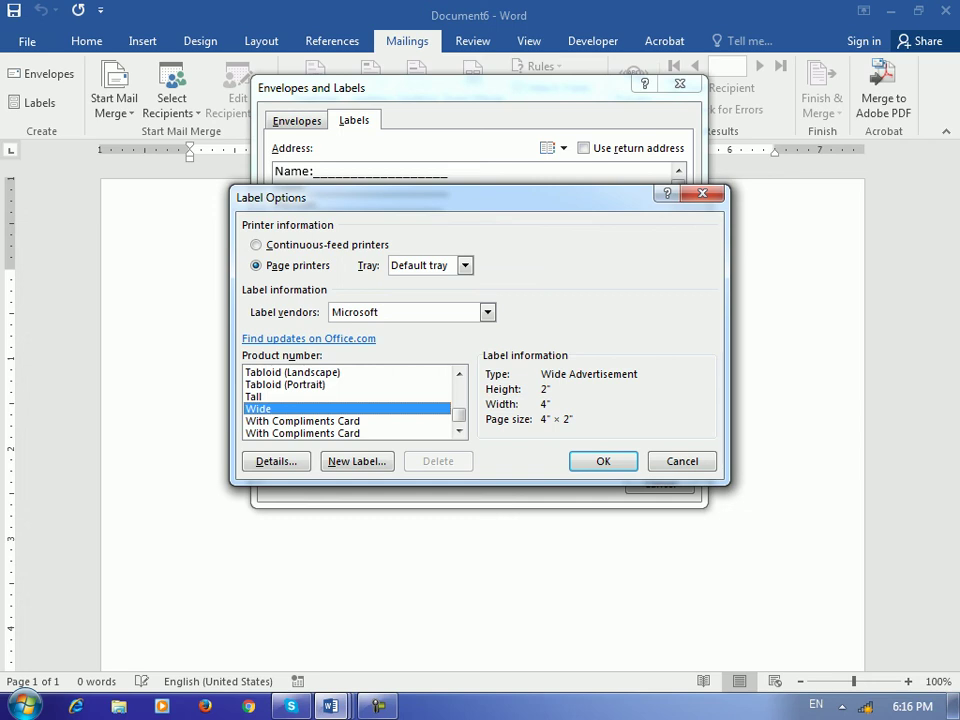
pyautogui.press('Return')
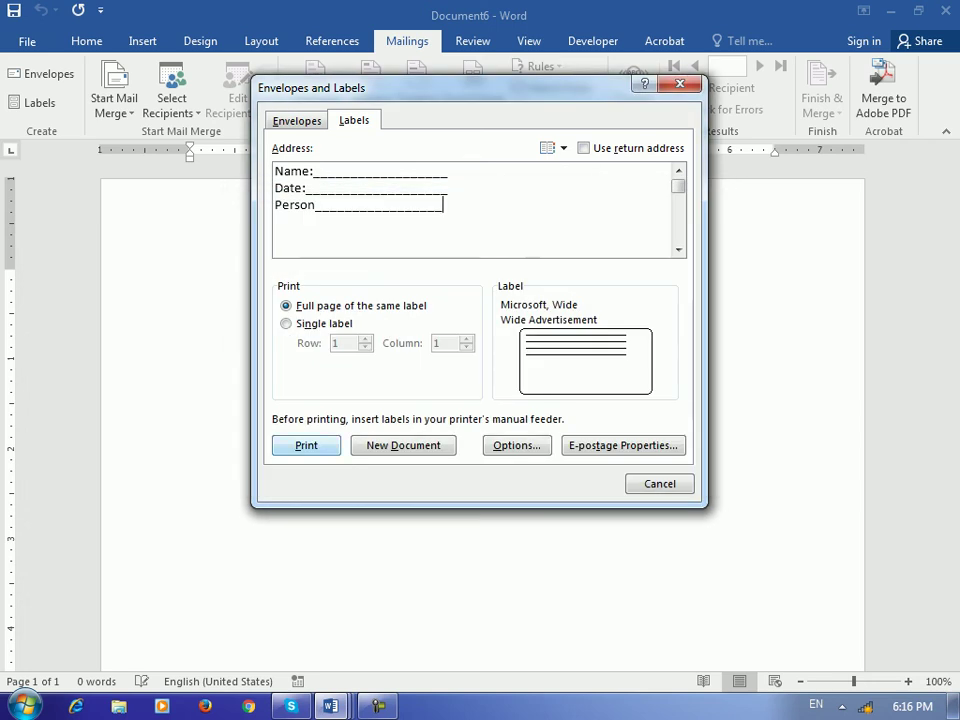
# Create the 4" x 2" Name/Date/Person label as a new document, Labels7
pyautogui.click(443, 205)
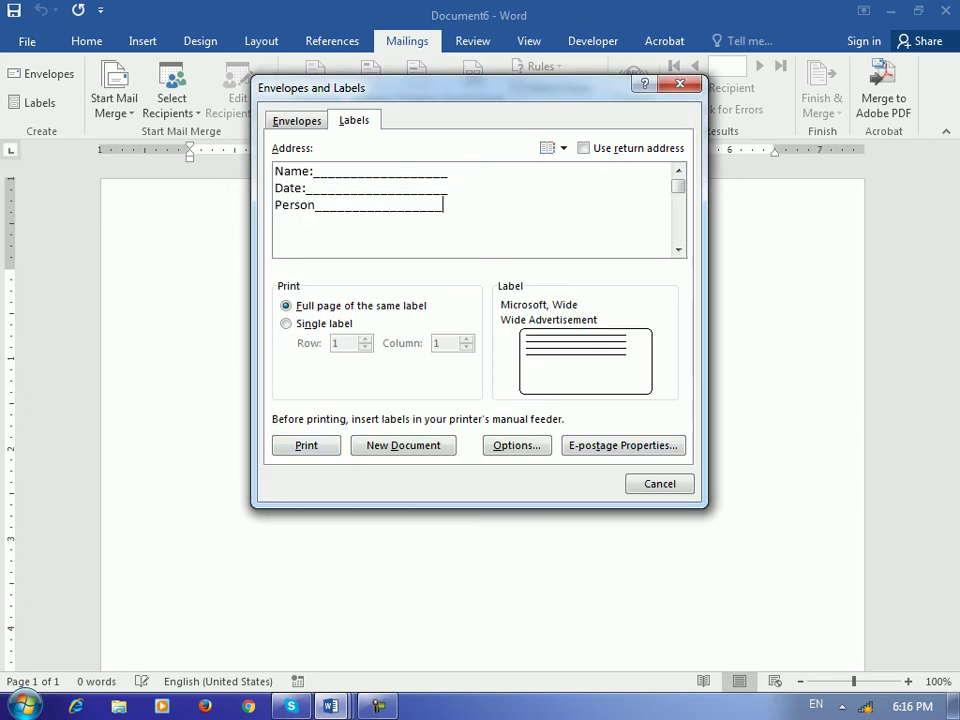
pyautogui.press('Return')
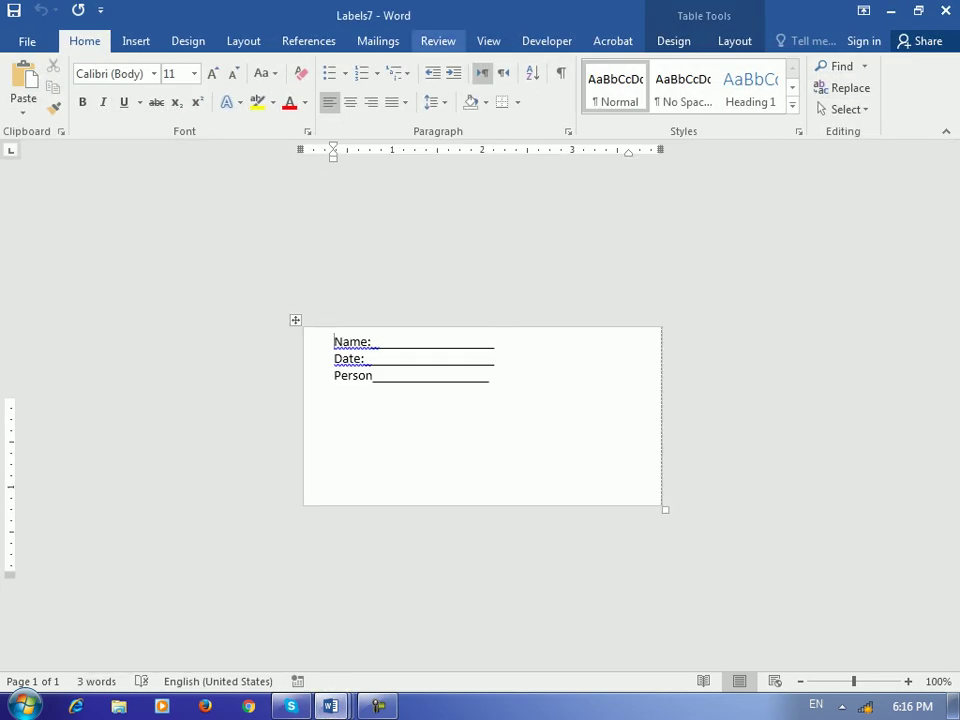
pyautogui.click(378, 41)
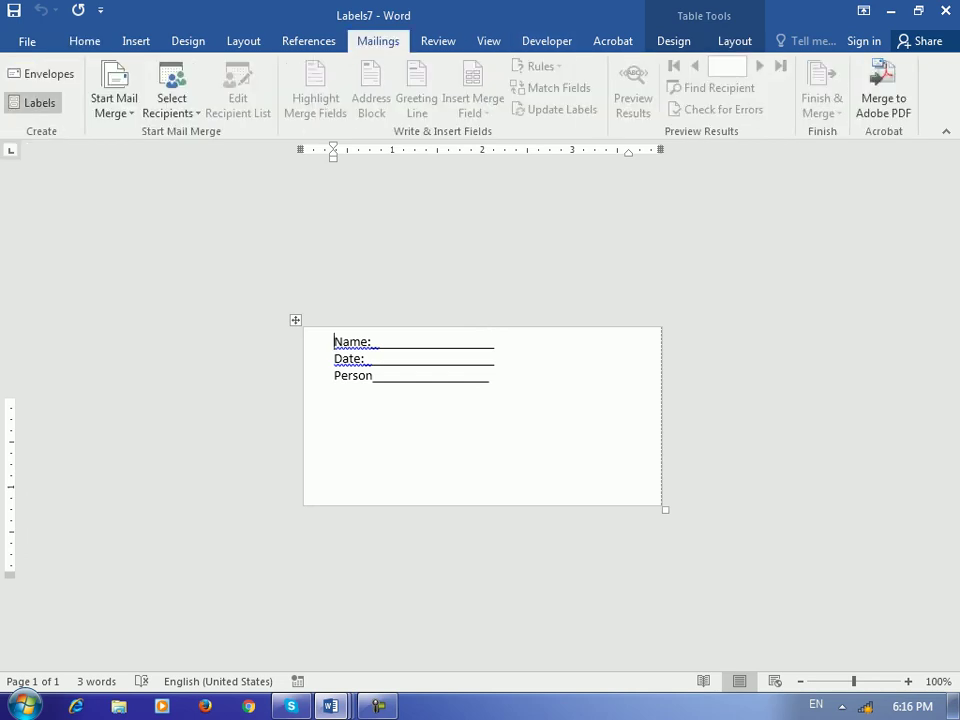